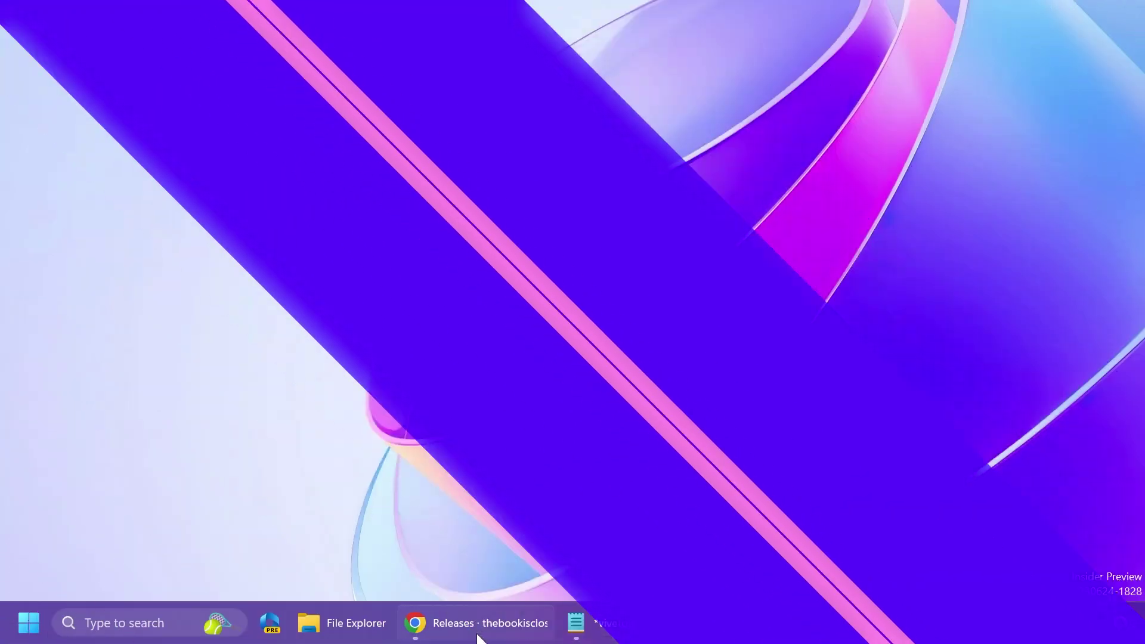
# Return to the ViVeTool v0.3.3 GitHub release page and scroll down to its Assets
pyautogui.click(477, 623)
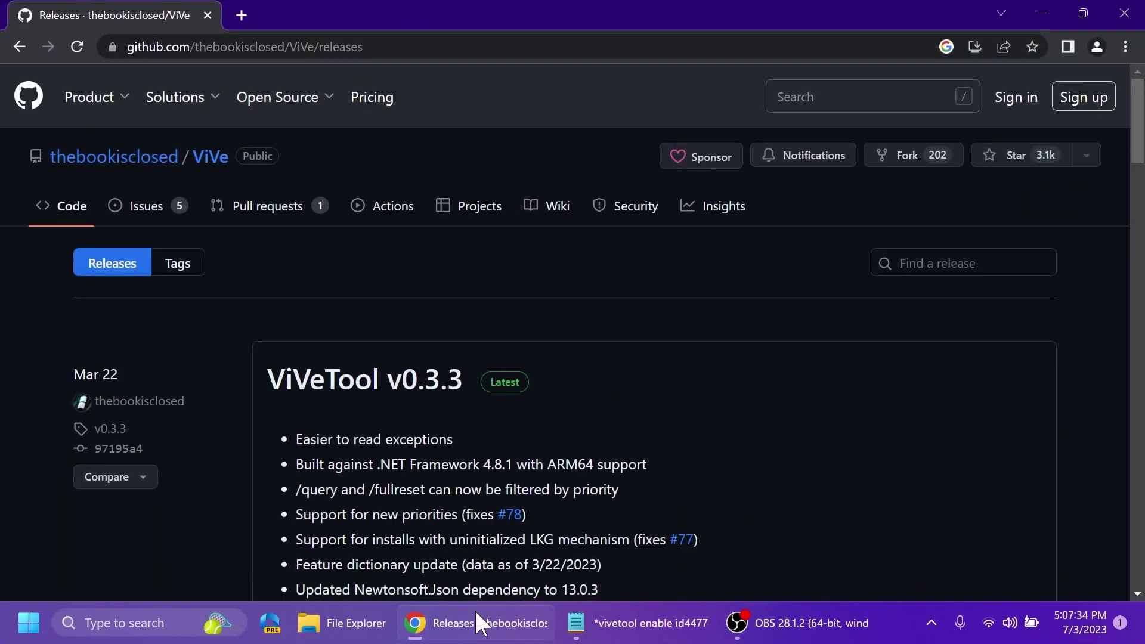
pyautogui.scroll(-5, 577, 317)
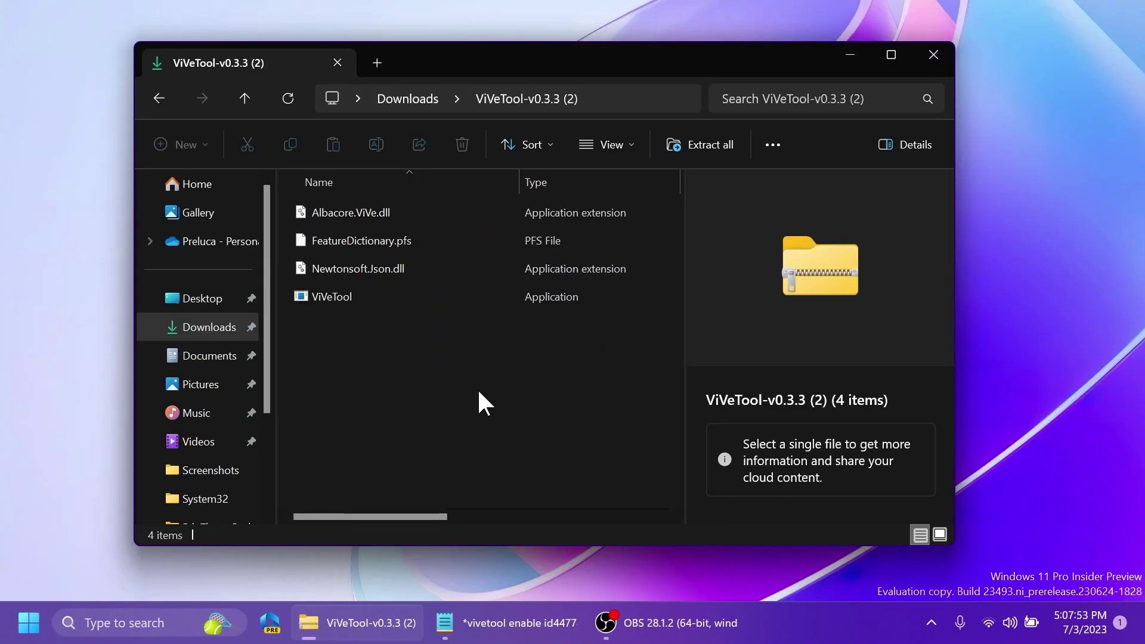
# Set the Extract all destination to C:\Windows\System32
pyautogui.click(687, 145)
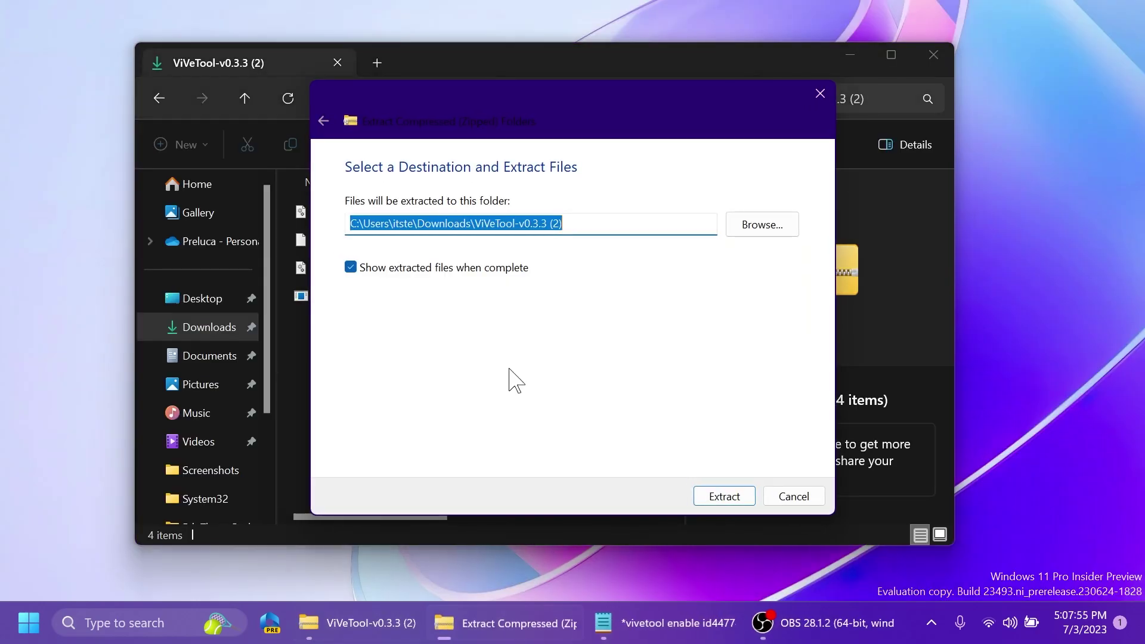
pyautogui.click(765, 226)
pyautogui.scroll(-3, 386, 417)
pyautogui.click(385, 414)
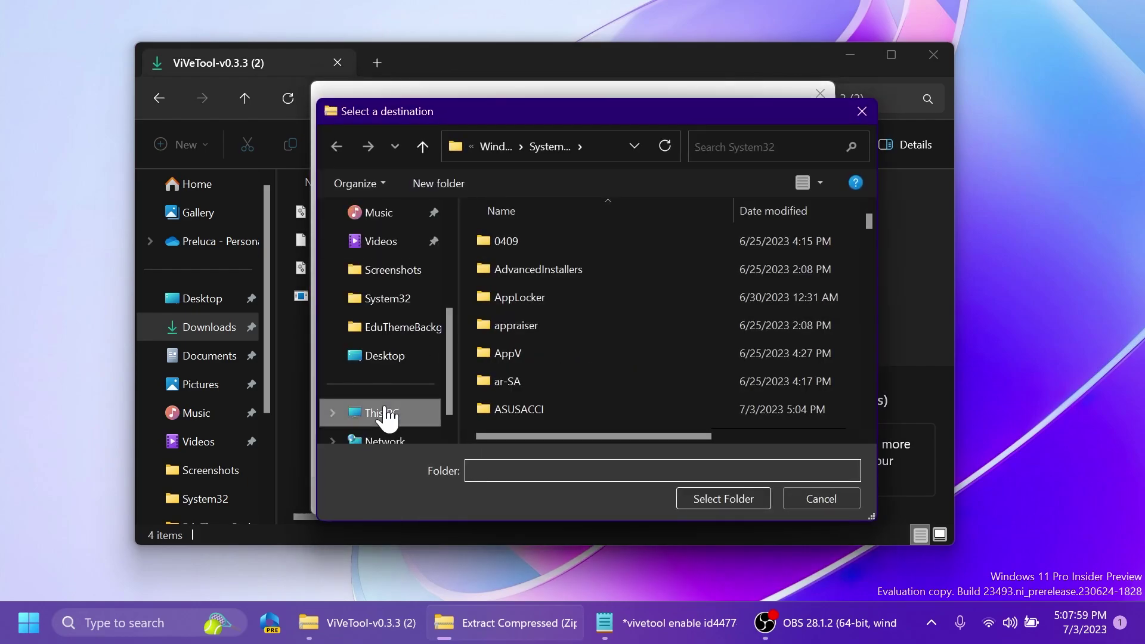
pyautogui.doubleClick(517, 238)
pyautogui.doubleClick(560, 381)
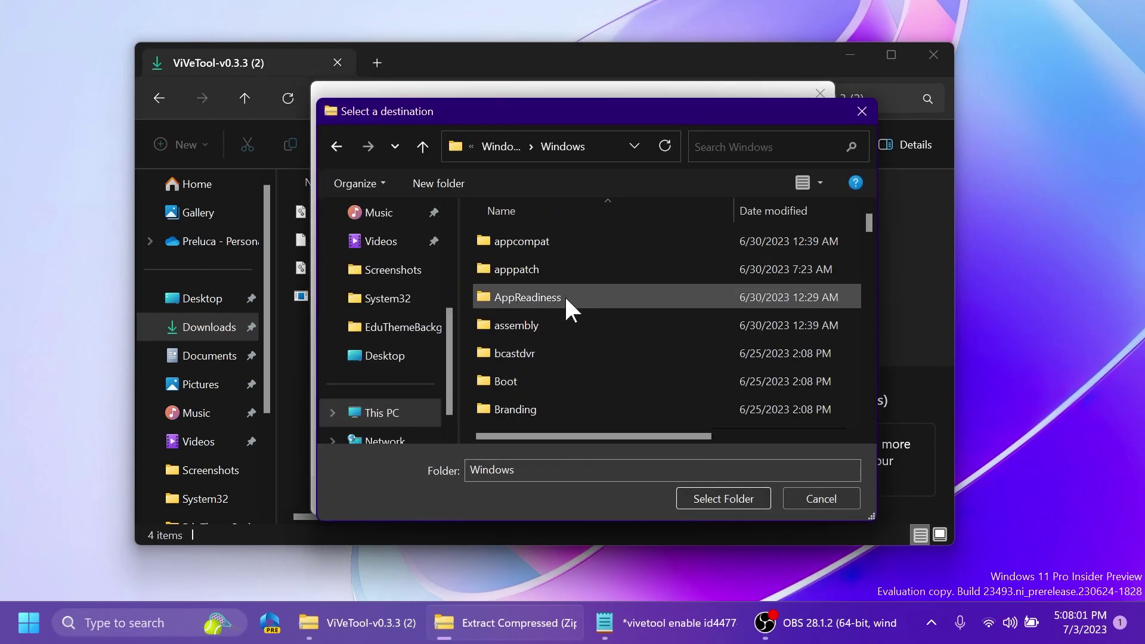
pyautogui.scroll(-15, 564, 296)
pyautogui.click(558, 358)
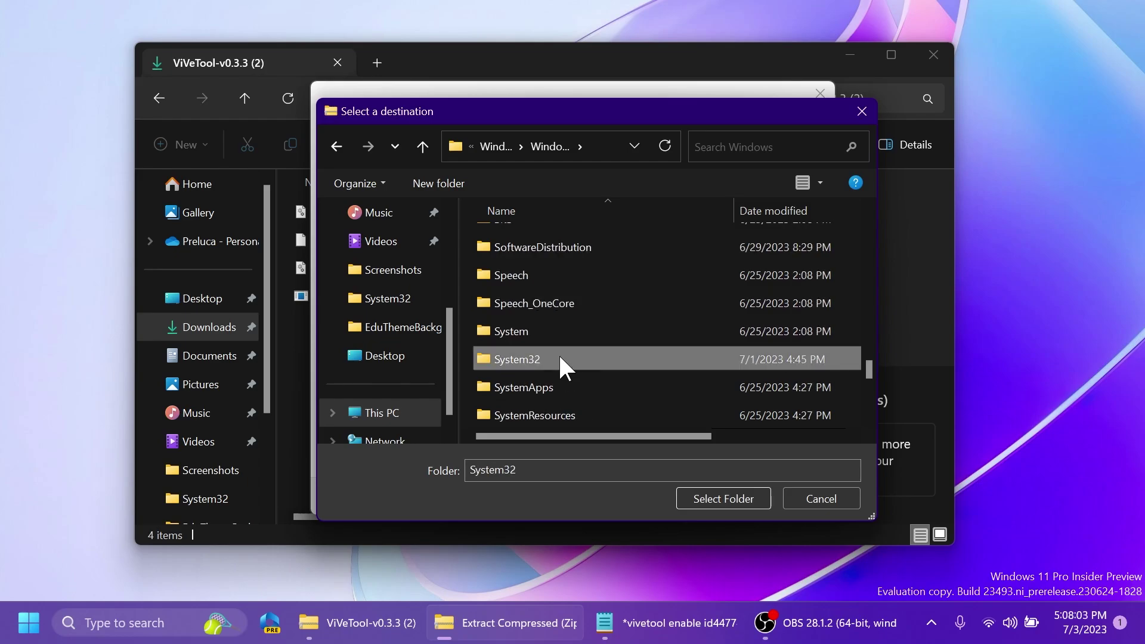
pyautogui.click(716, 499)
# Extract the ViVeTool files, replacing existing copies and granting administrator permission
pyautogui.click(715, 502)
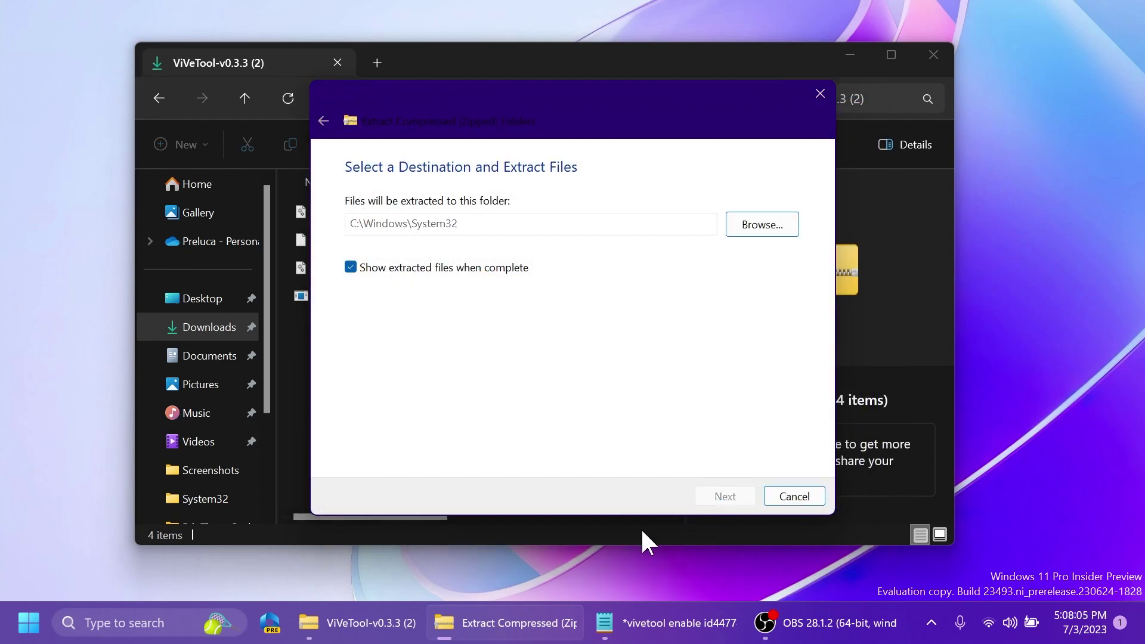
pyautogui.click(289, 261)
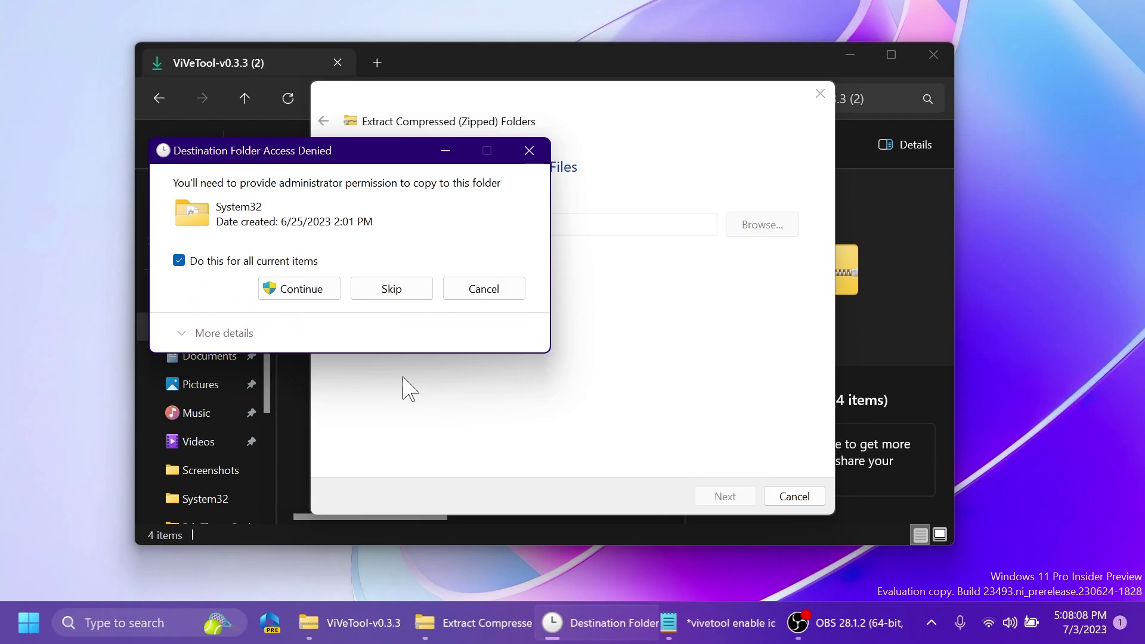
pyautogui.press('Return')
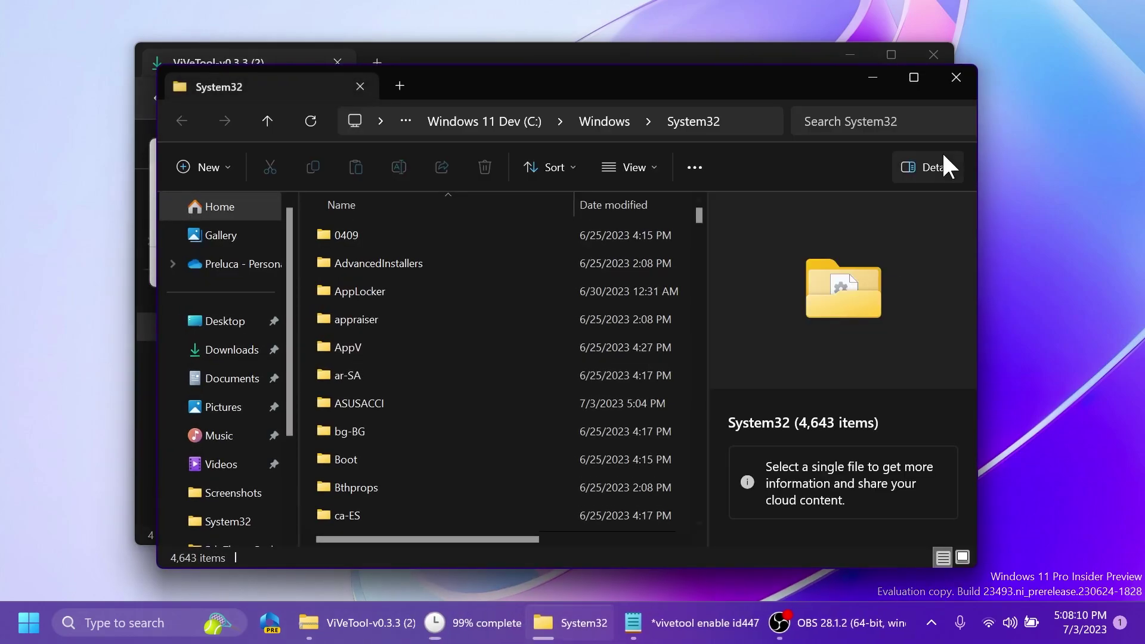
# Close the Explorer windows, run Command Prompt as administrator, and place the vivetool notes beside it
pyautogui.click(951, 78)
pyautogui.click(933, 54)
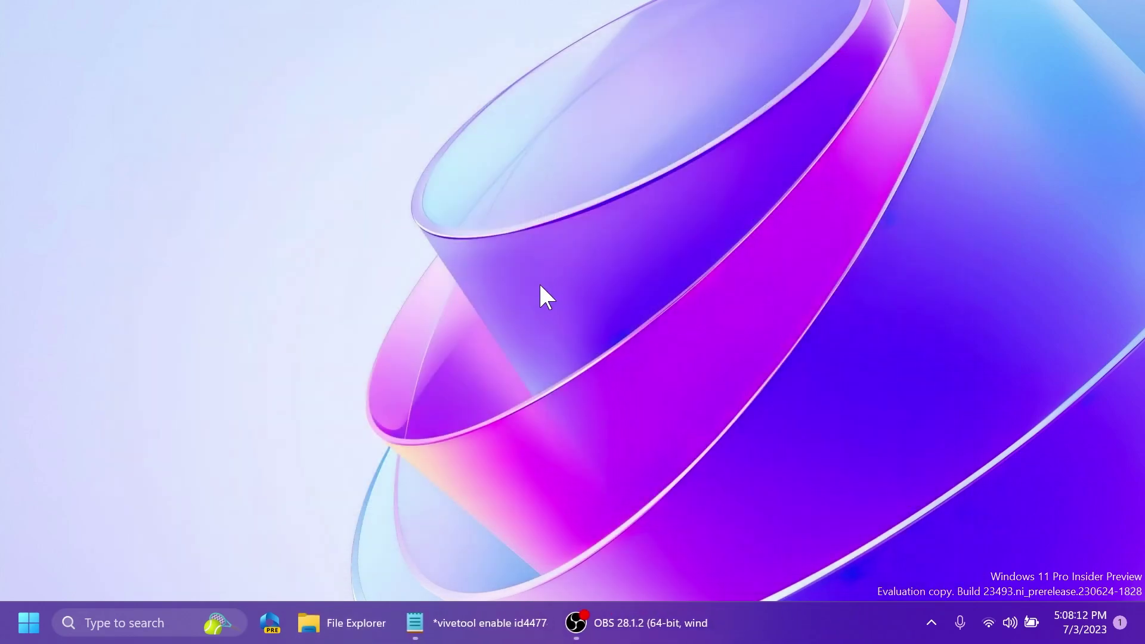
pyautogui.press('super')
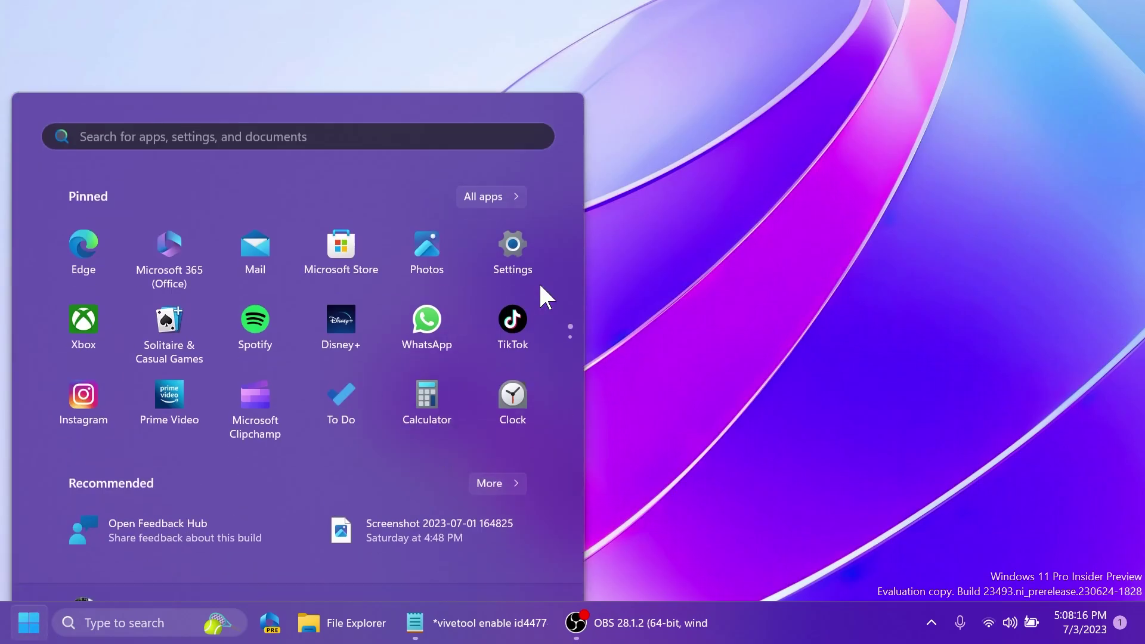
pyautogui.write('cmd')
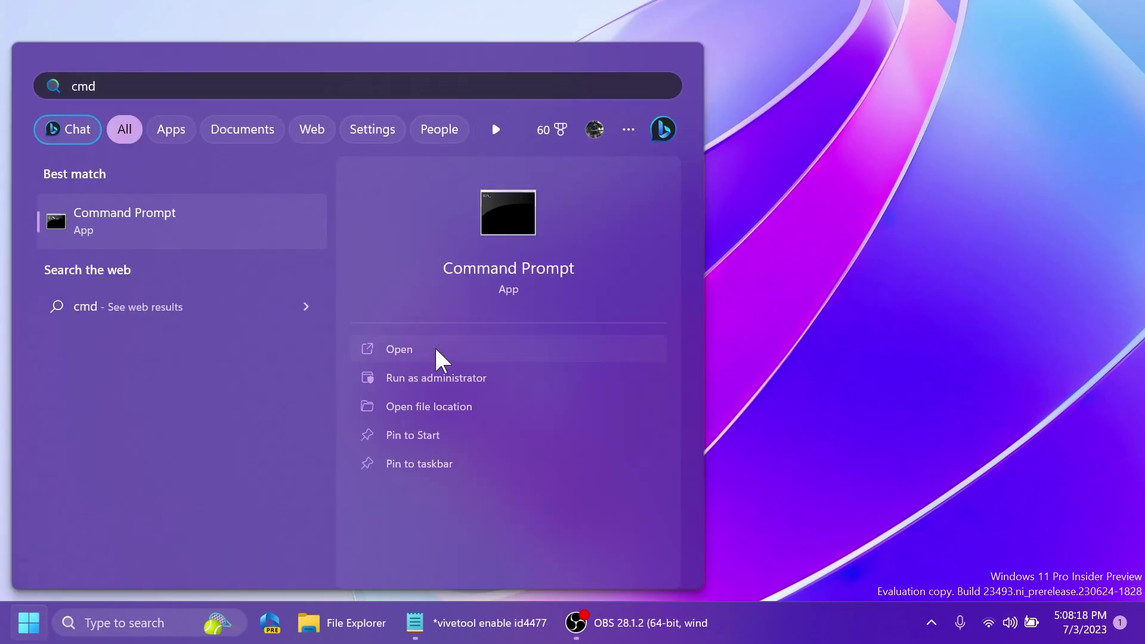
pyautogui.click(431, 376)
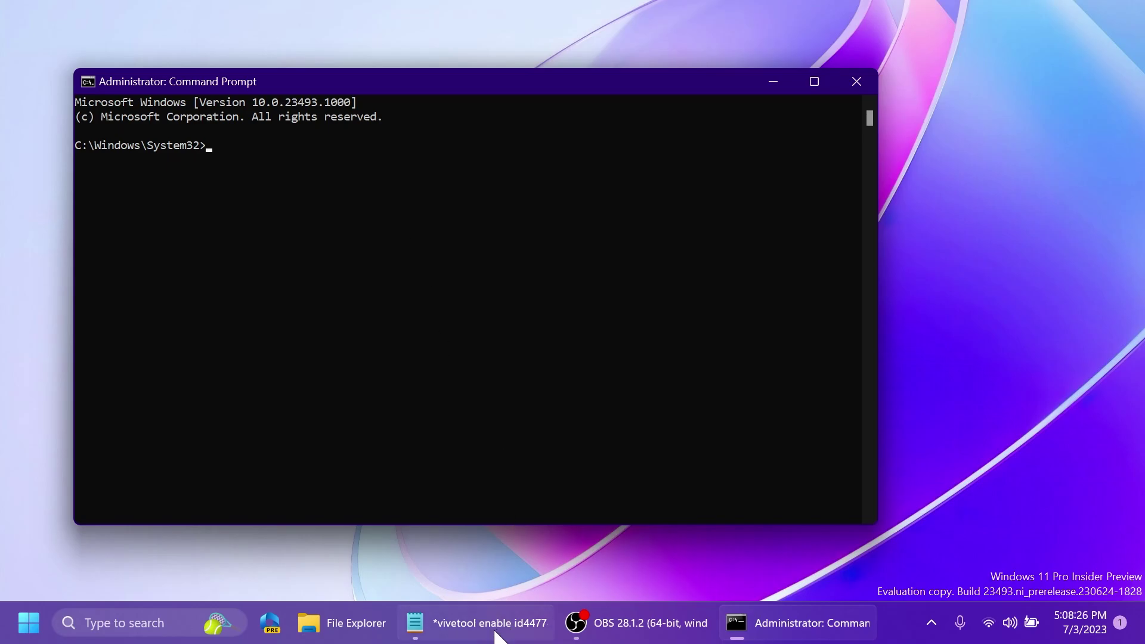
pyautogui.click(477, 623)
pyautogui.moveTo(864, 179); pyautogui.dragTo(915, 152)
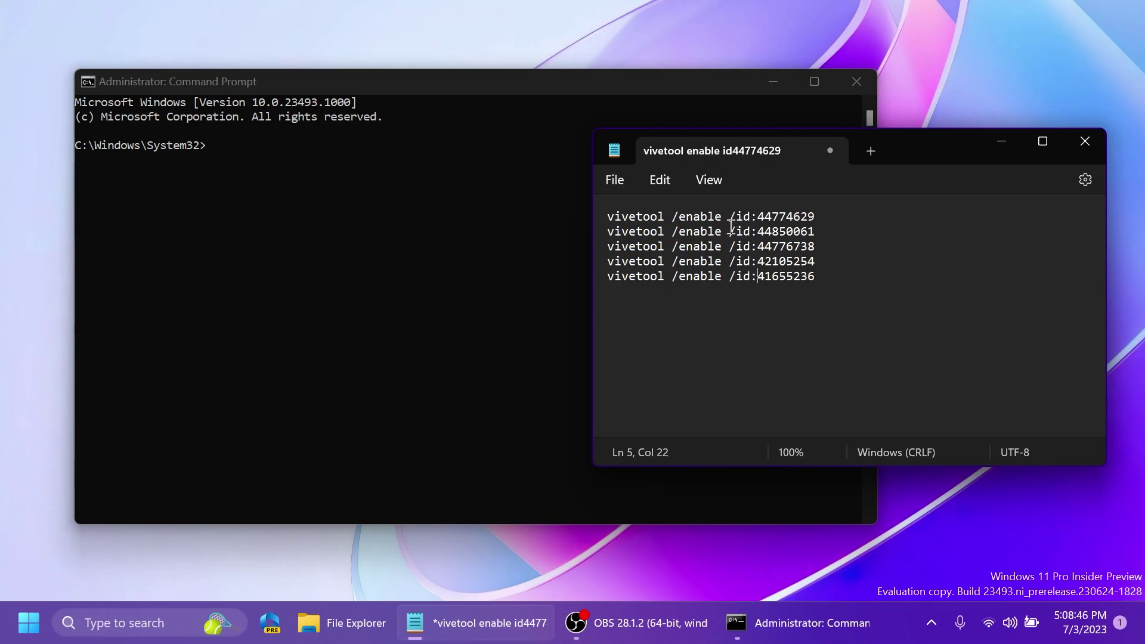
# Copy each vivetool /enable command from the notes and run it in the administrator Command Prompt
pyautogui.moveTo(831, 209); pyautogui.dragTo(583, 208)
pyautogui.hotkey('ctrl', 'c')
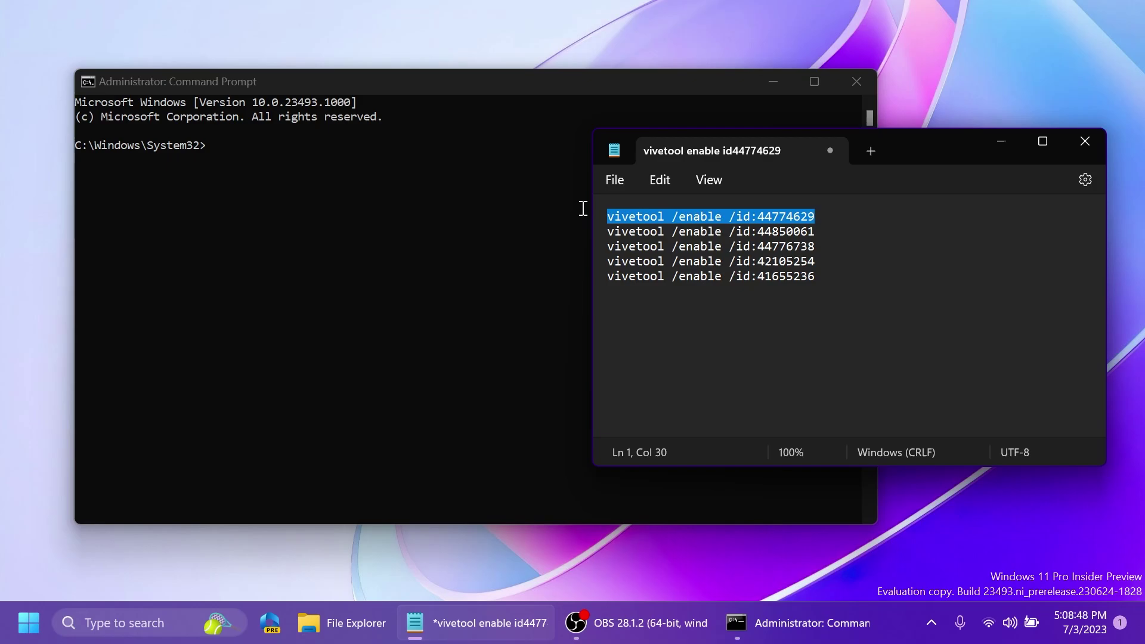
pyautogui.click(409, 230)
pyautogui.hotkey('ctrl', 'v')
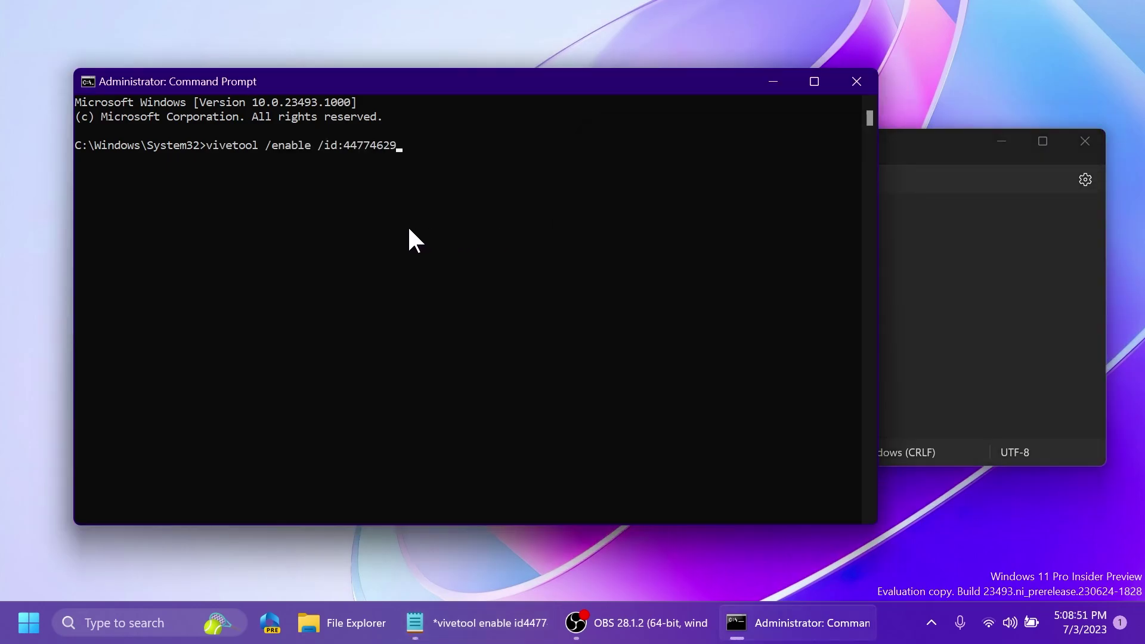
pyautogui.press('Return')
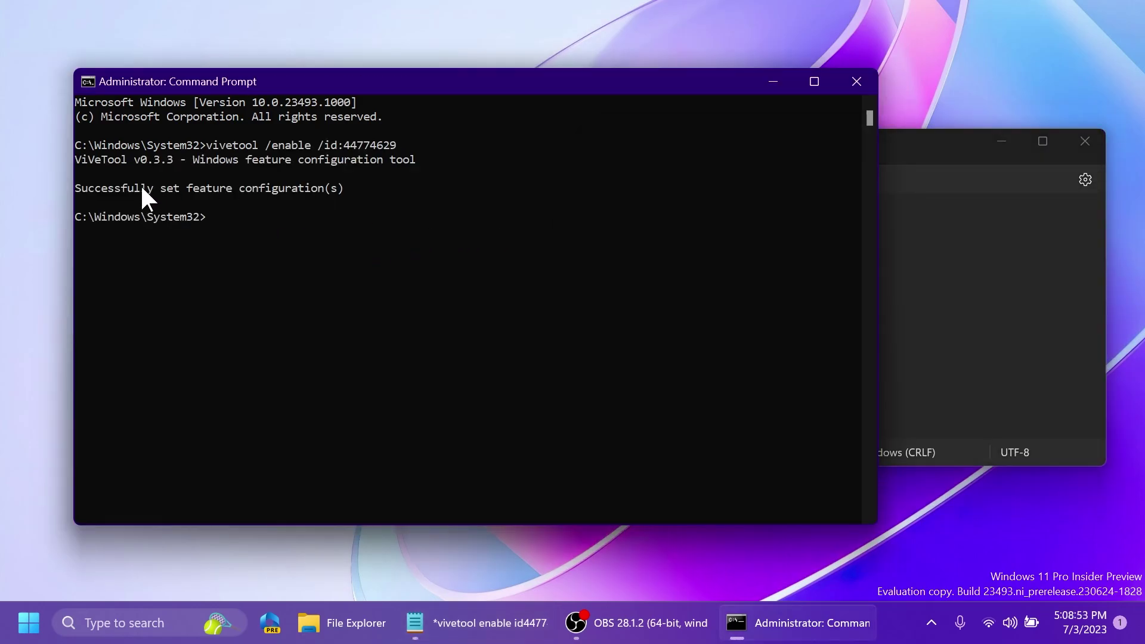
pyautogui.click(943, 281)
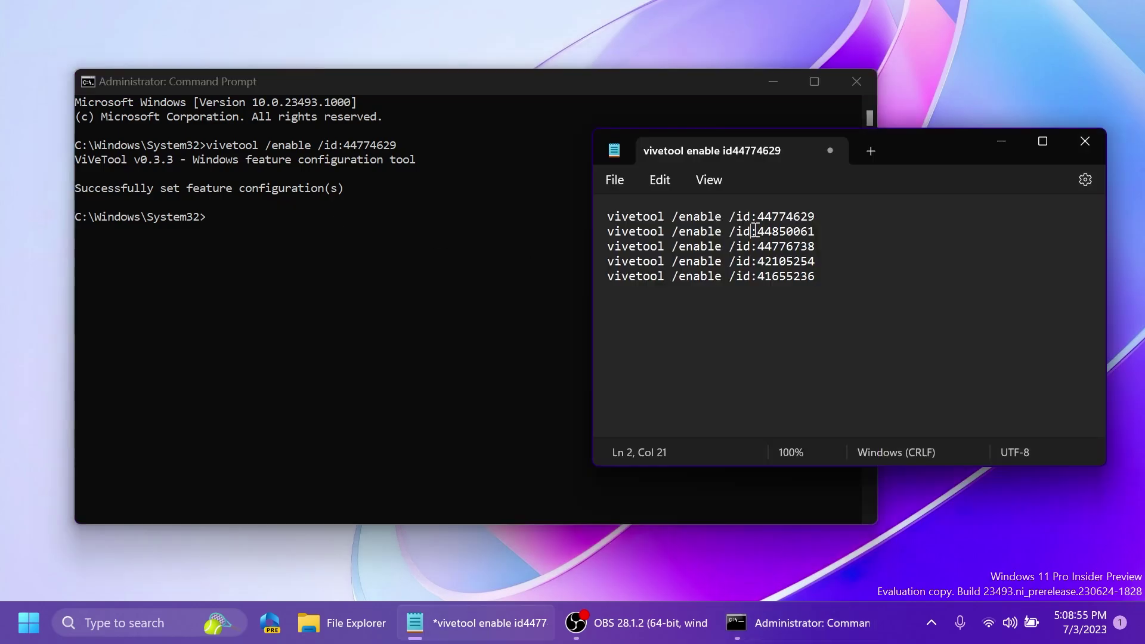
pyautogui.tripleClick(713, 236)
pyautogui.hotkey('ctrl', 'c')
pyautogui.click(288, 302)
pyautogui.hotkey('ctrl', 'v')
pyautogui.click(943, 310)
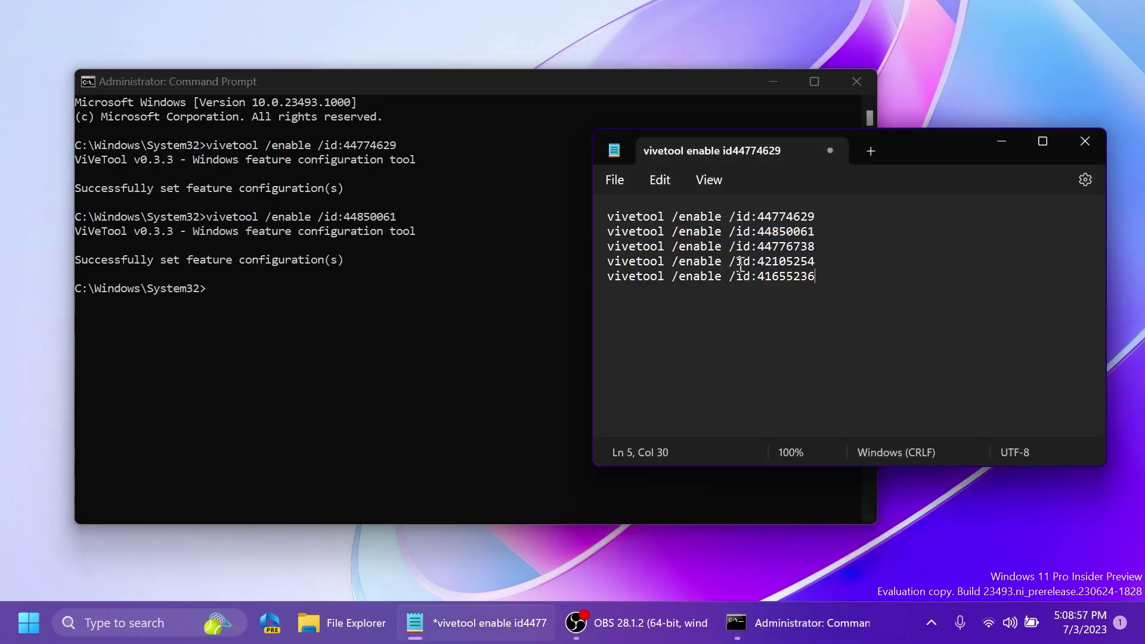
pyautogui.click(744, 247)
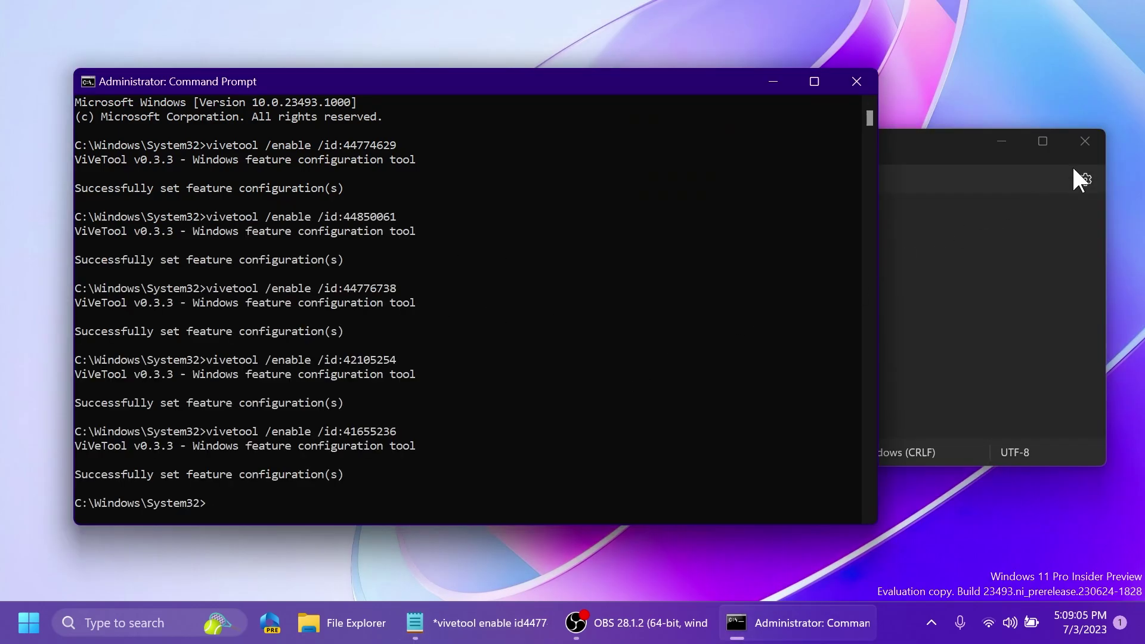
# Close Notepad without saving, then close Command Prompt
pyautogui.click(1085, 141)
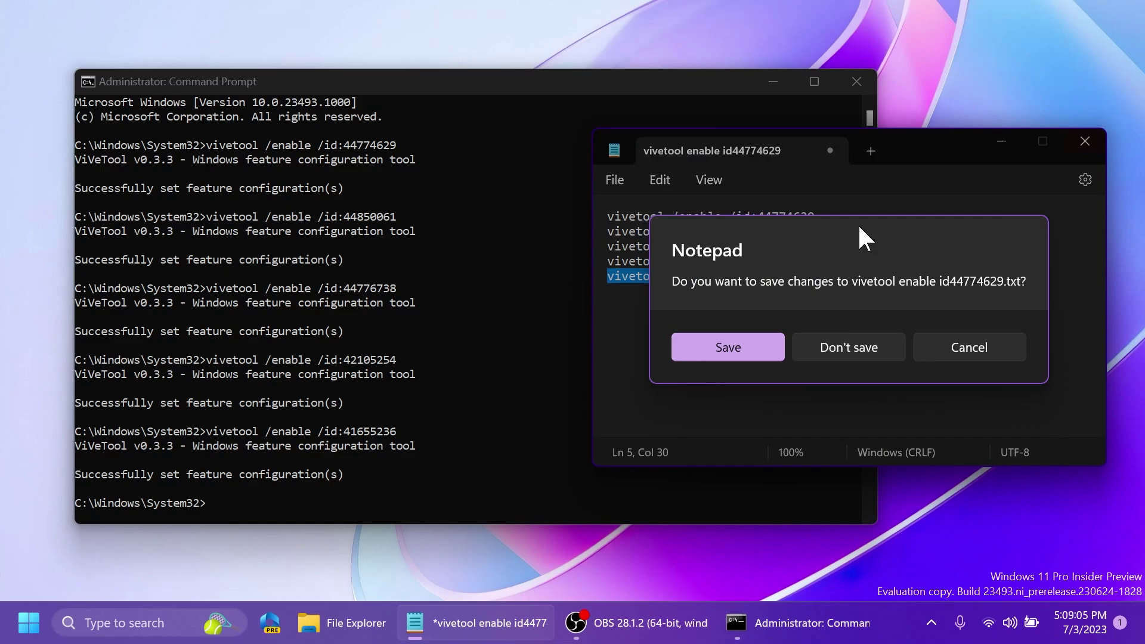
pyautogui.click(863, 342)
pyautogui.click(863, 83)
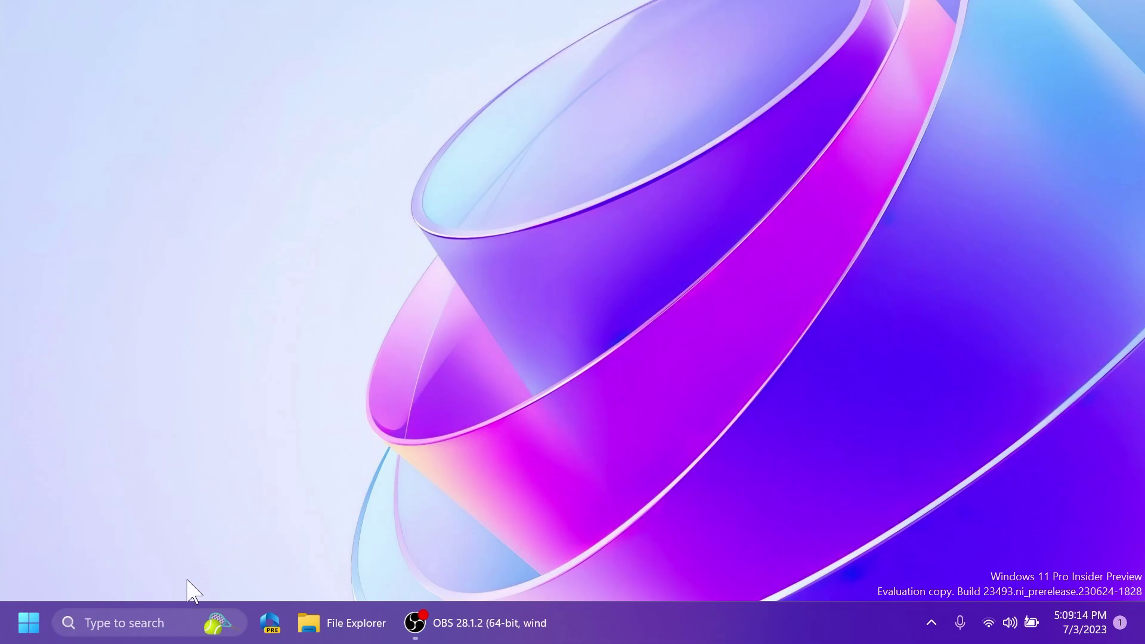
# Open Microsoft Store, run Get updates in its Library, then launch Copilot from the taskbar
pyautogui.click(154, 620)
pyautogui.write('store')
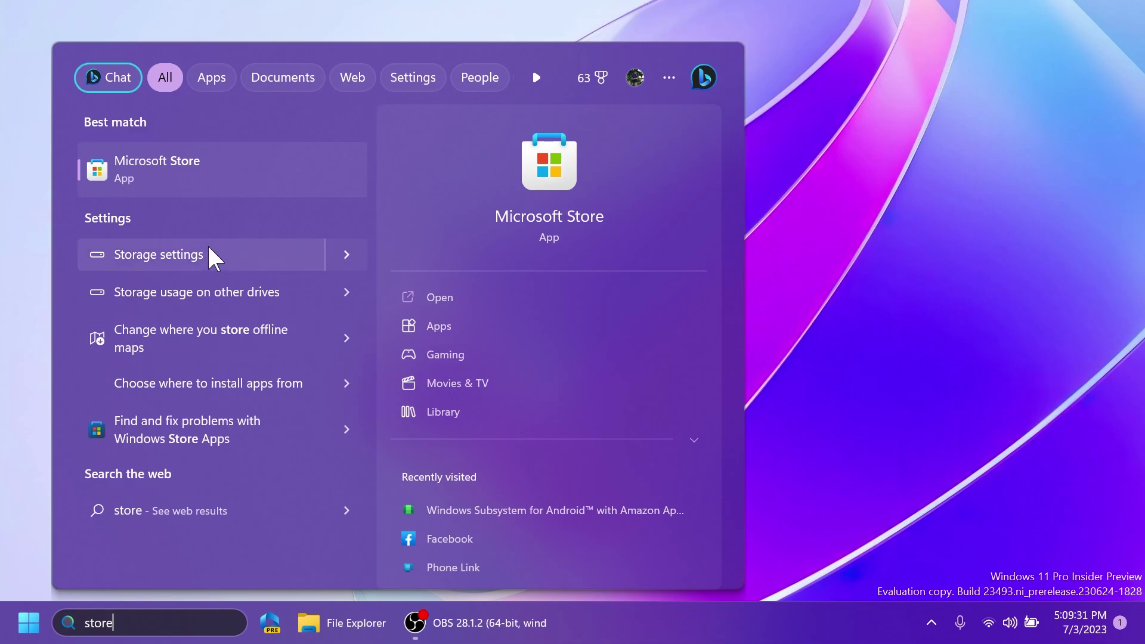
pyautogui.click(203, 169)
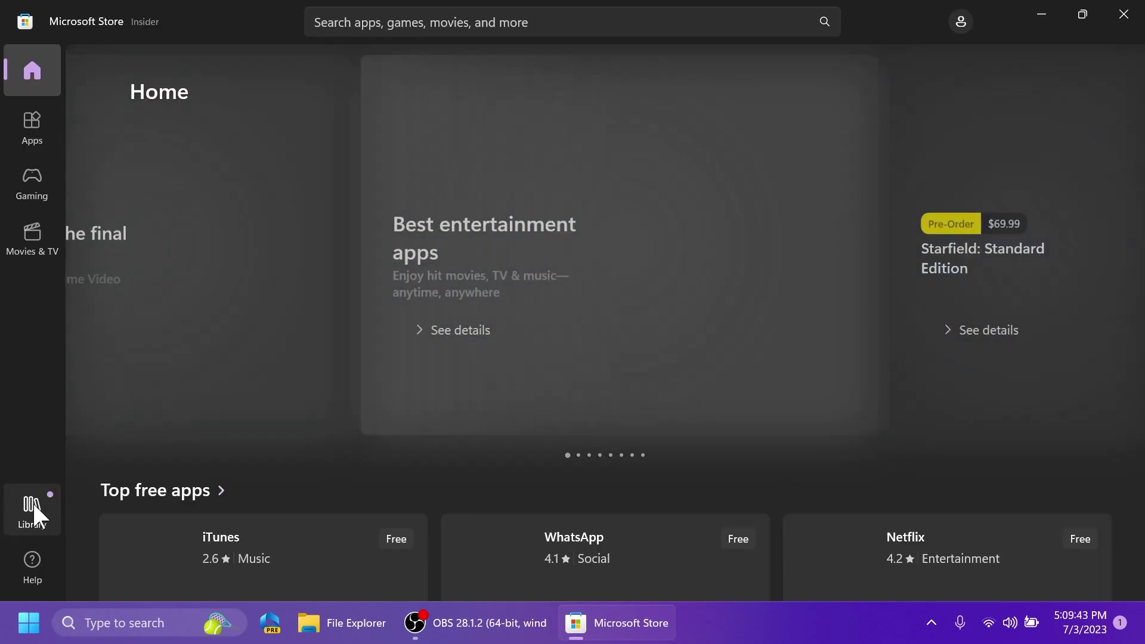
pyautogui.click(32, 510)
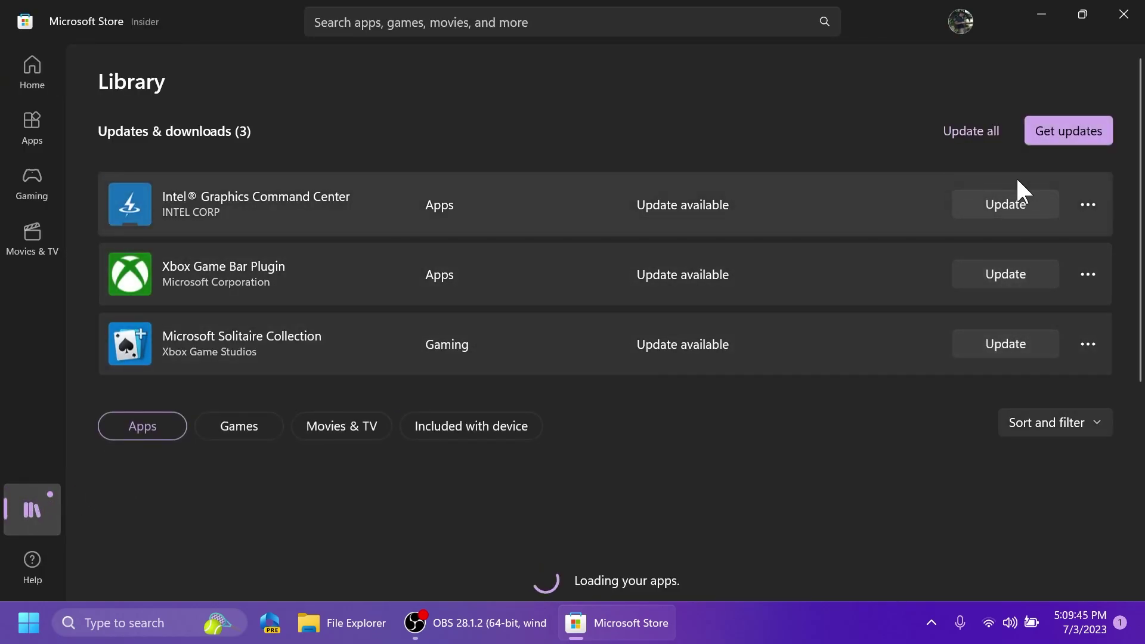
pyautogui.click(1040, 134)
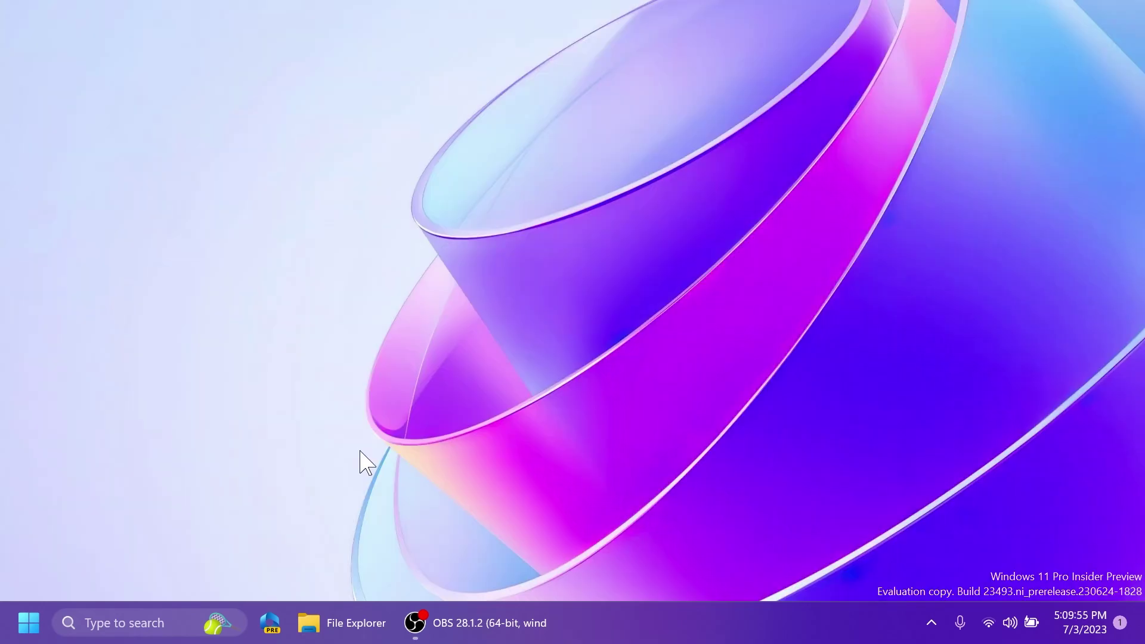
pyautogui.click(270, 624)
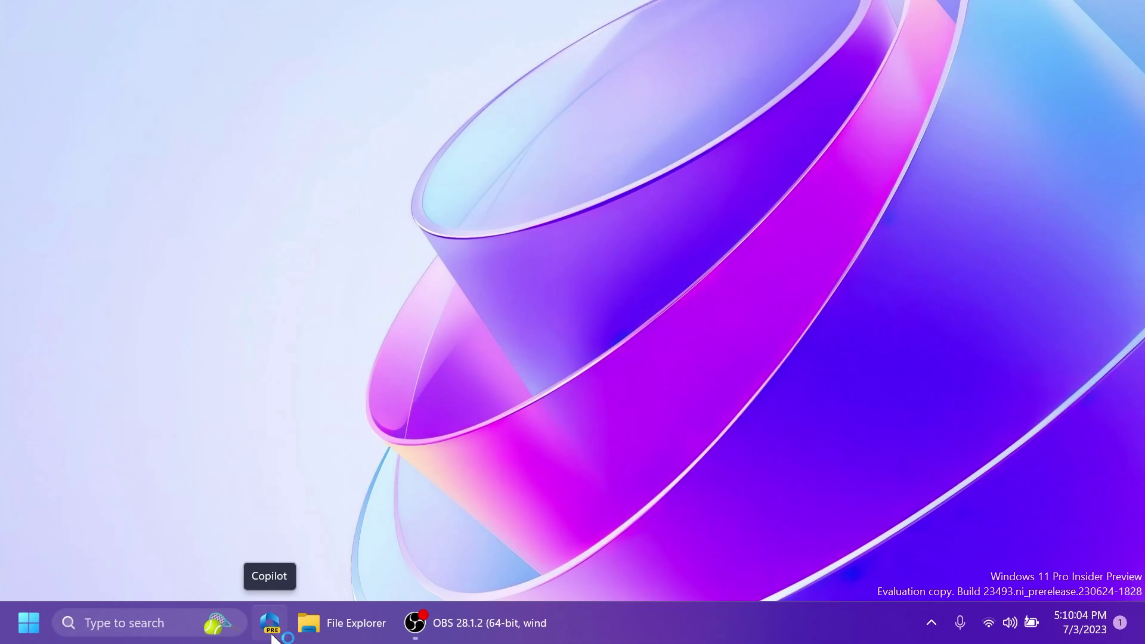
pyautogui.rightClick(656, 628)
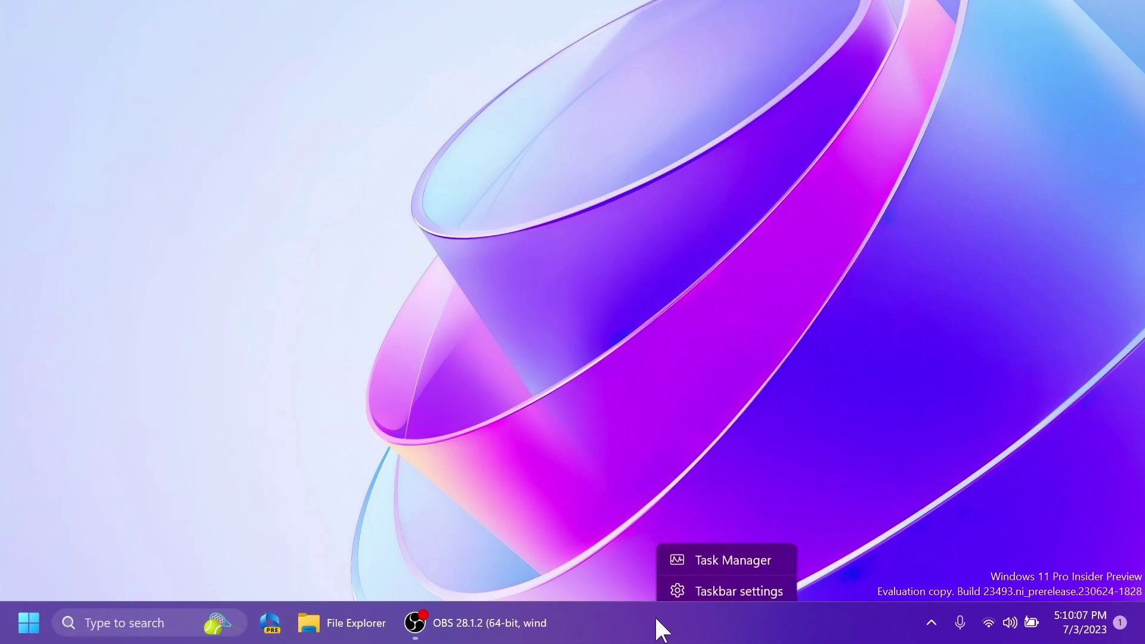
pyautogui.click(697, 590)
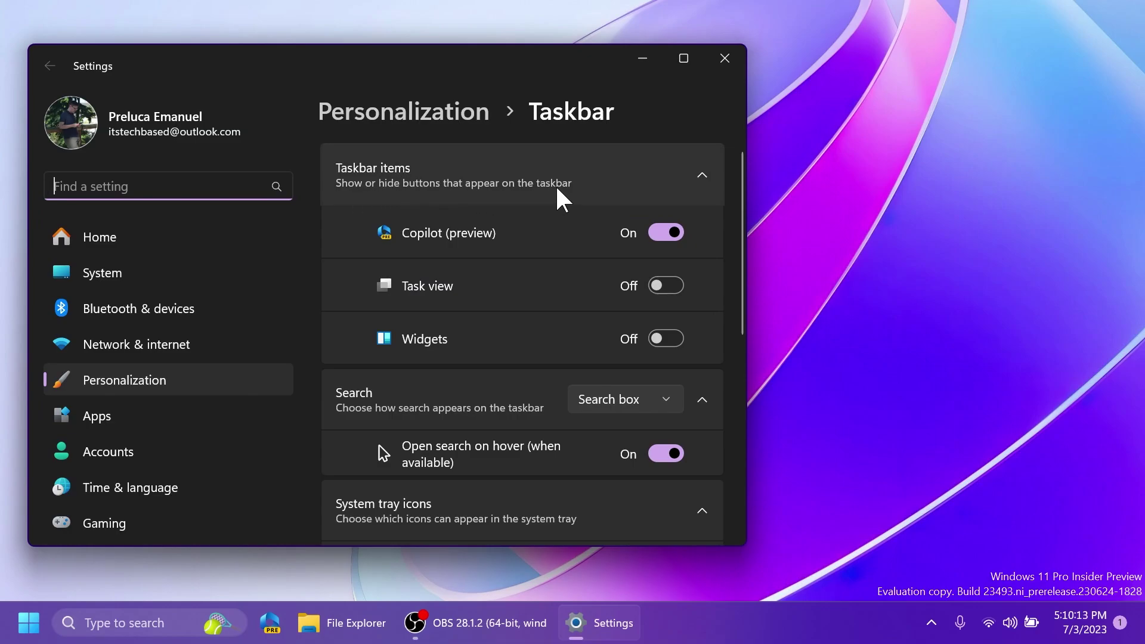
pyautogui.click(670, 234)
pyautogui.click(671, 233)
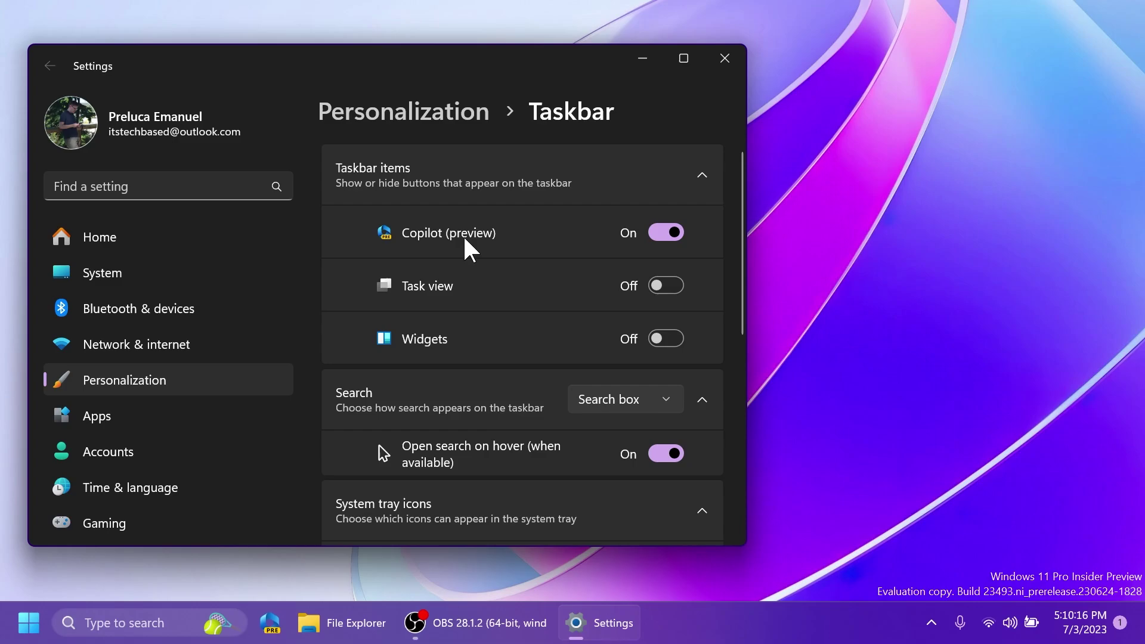
pyautogui.click(670, 234)
pyautogui.click(671, 235)
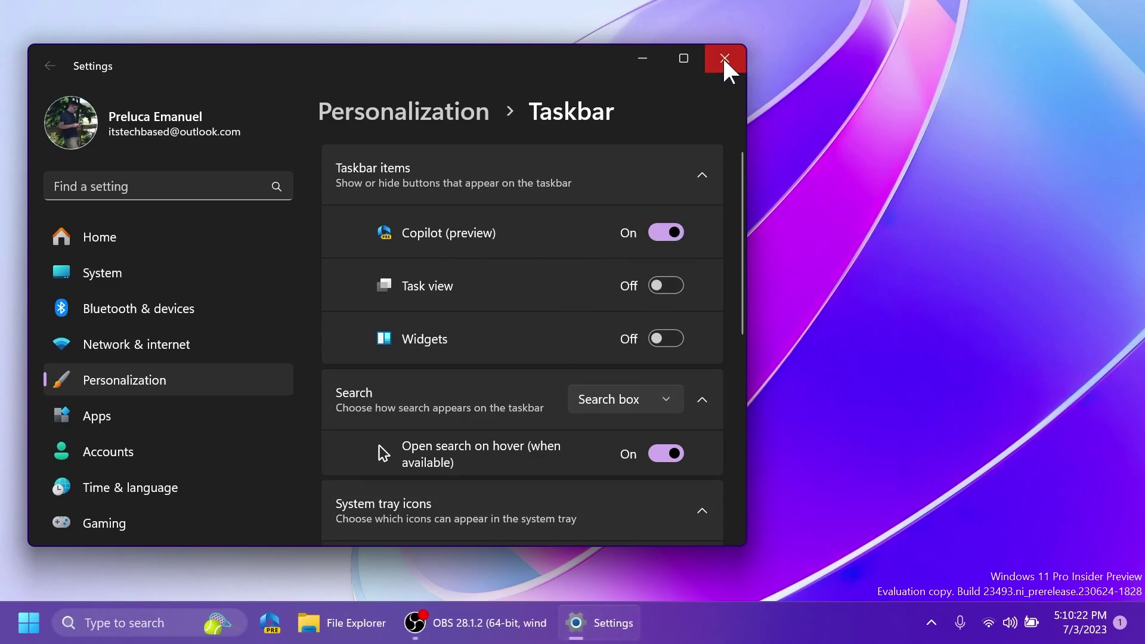
pyautogui.click(724, 59)
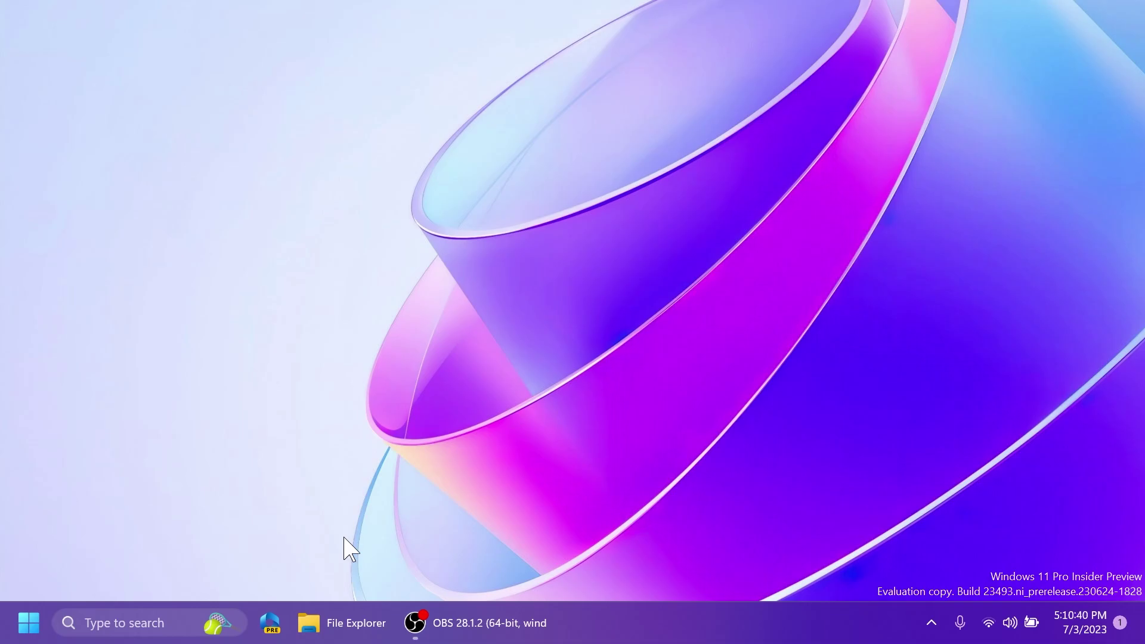
# Switch on 'Let Copilot use content from Microsoft Edge' in Copilot settings, then return to chat
pyautogui.click(274, 623)
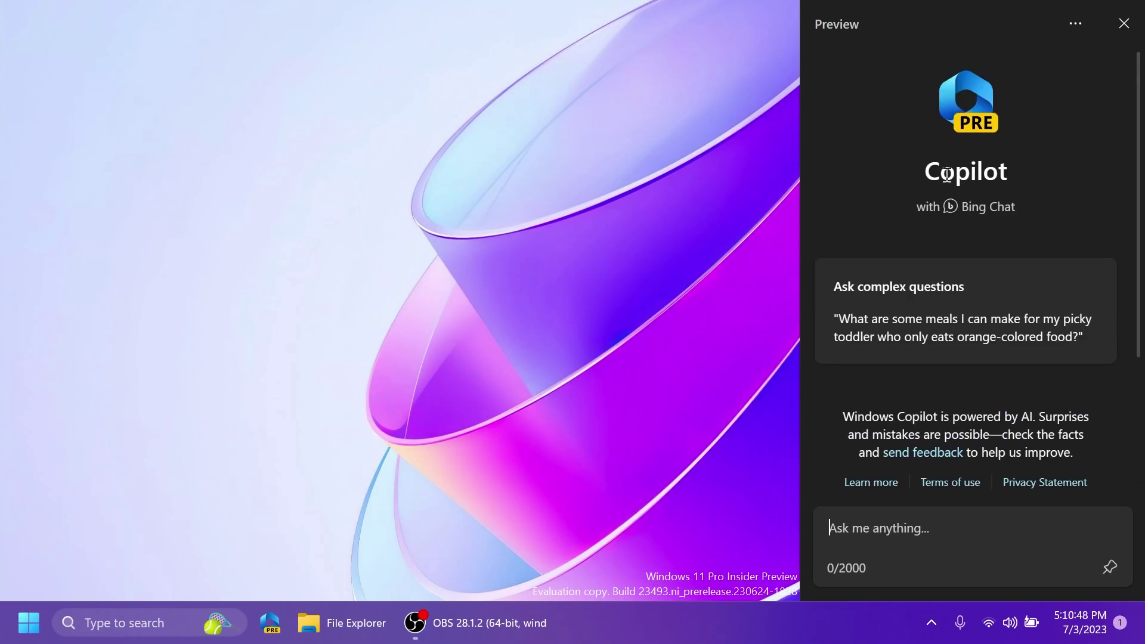
pyautogui.click(1075, 23)
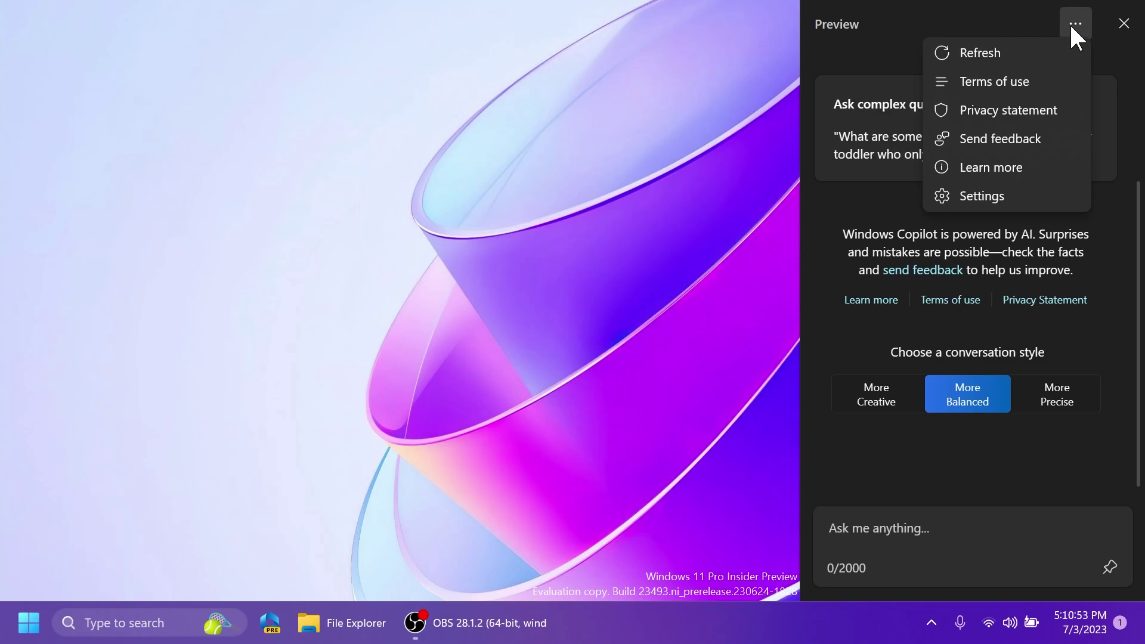
pyautogui.click(954, 196)
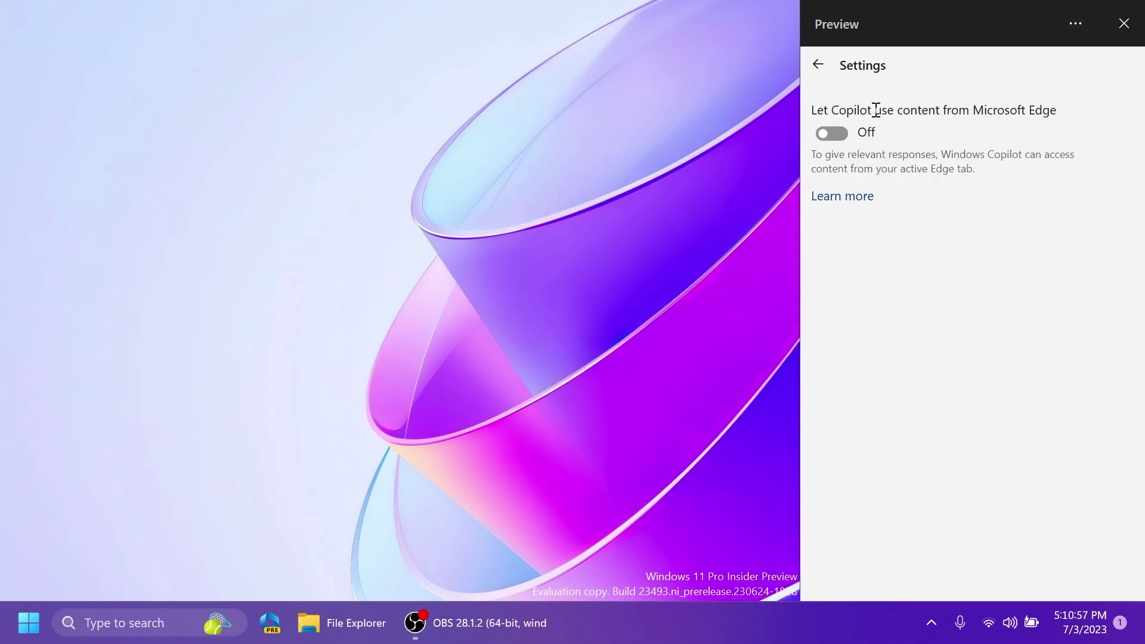
pyautogui.click(832, 133)
pyautogui.click(817, 64)
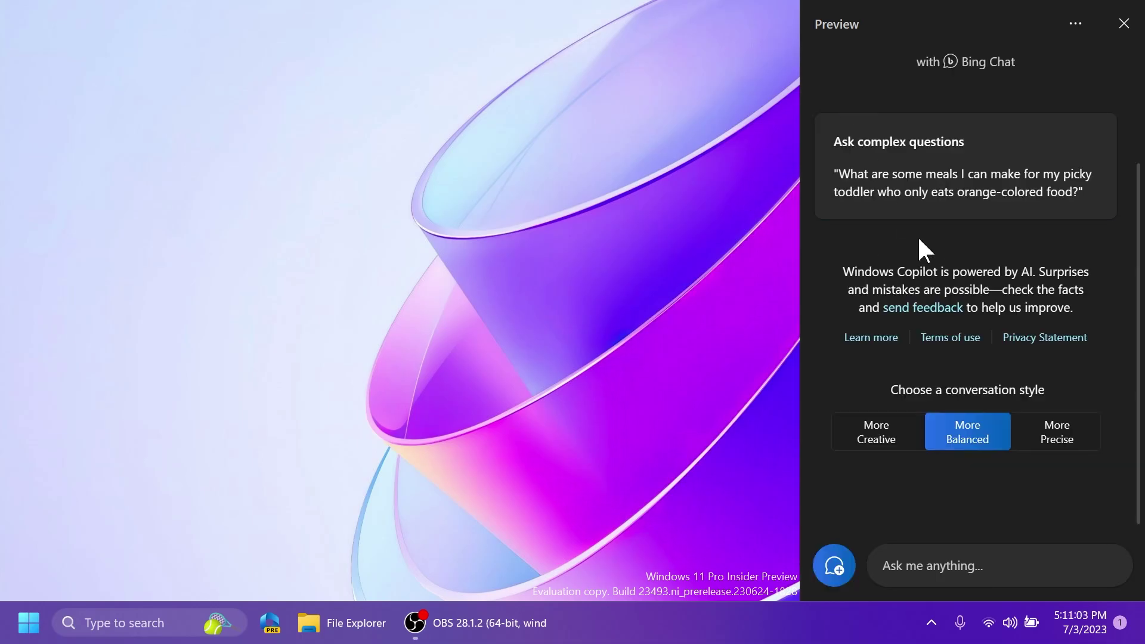
pyautogui.rightClick(884, 237)
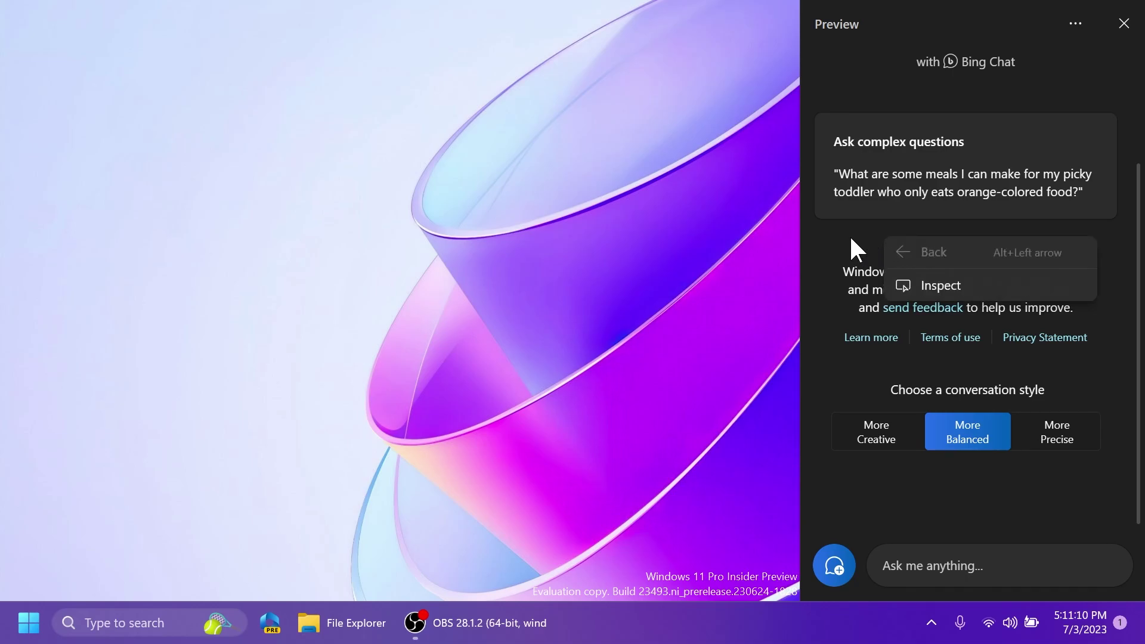
pyautogui.click(911, 282)
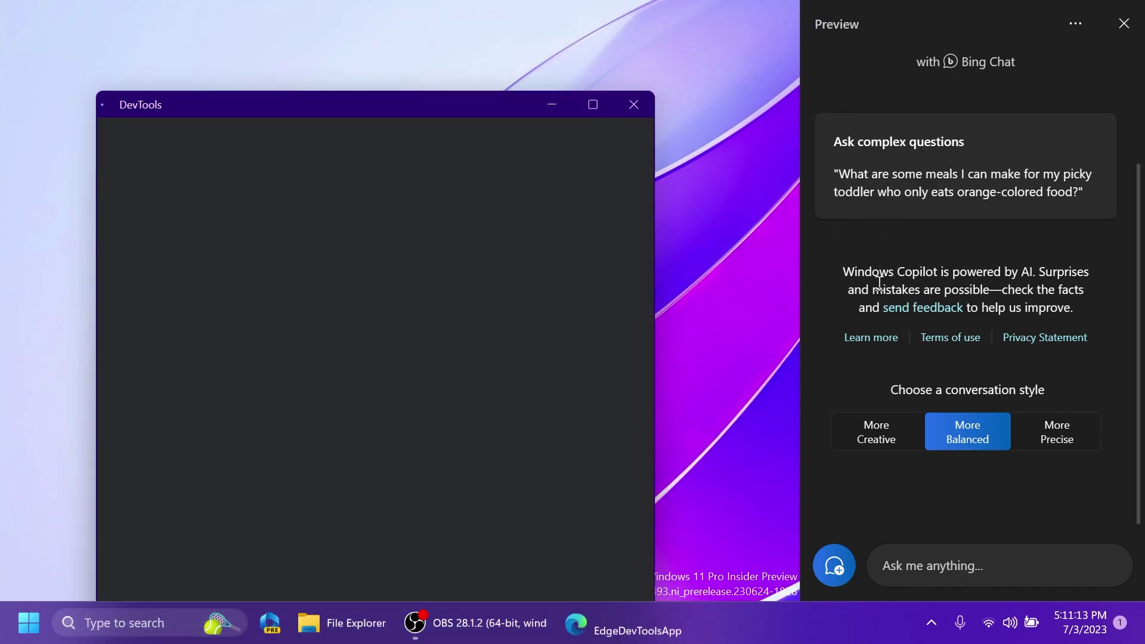
pyautogui.click(635, 103)
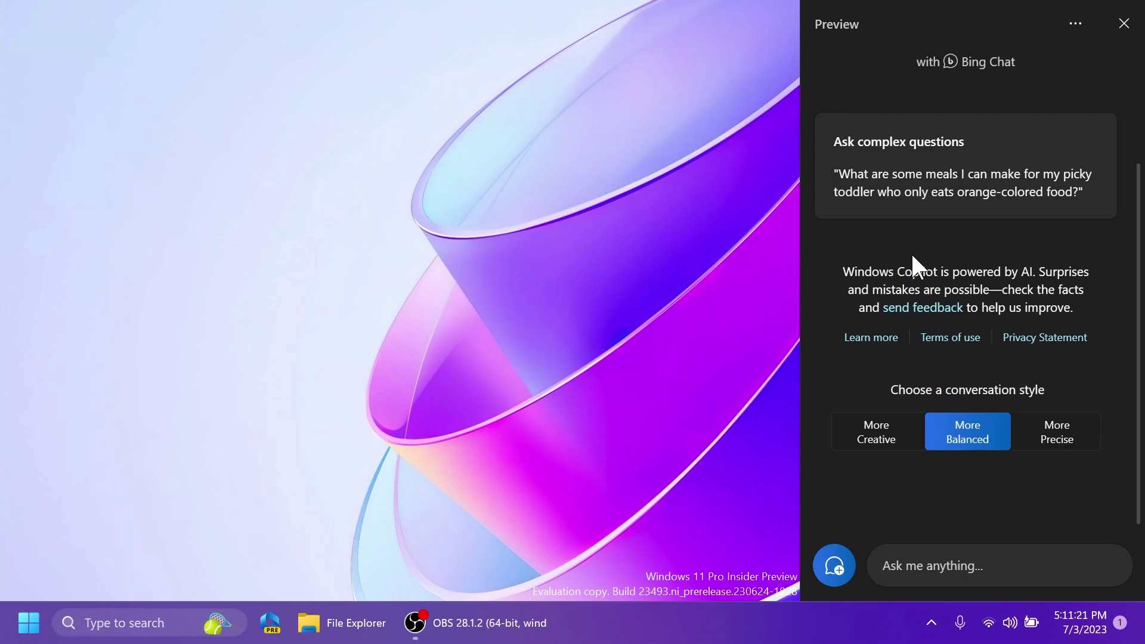
pyautogui.click(928, 557)
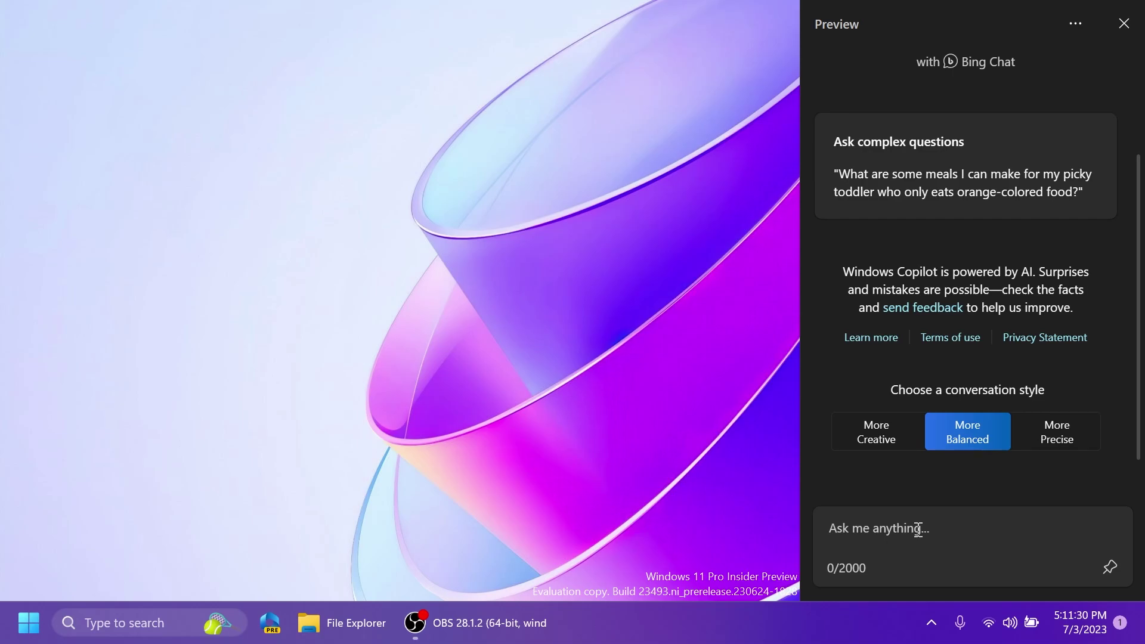
# Ask Copilot 'change to dark mode' and confirm Yes to turn dark mode on
pyautogui.write('change ')
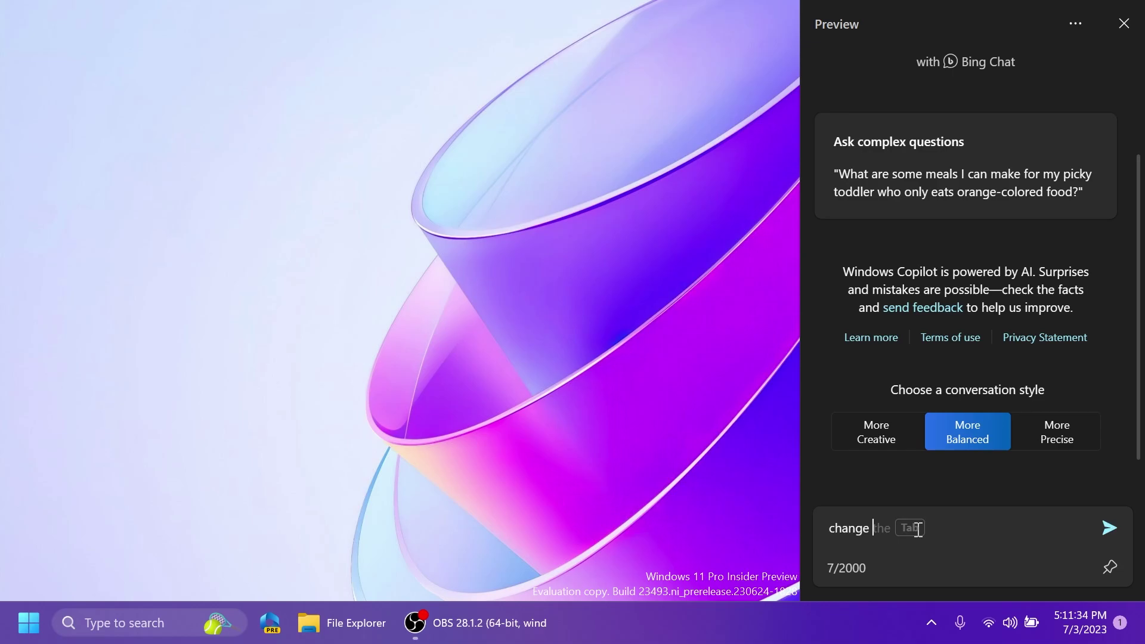
pyautogui.write('to dark m')
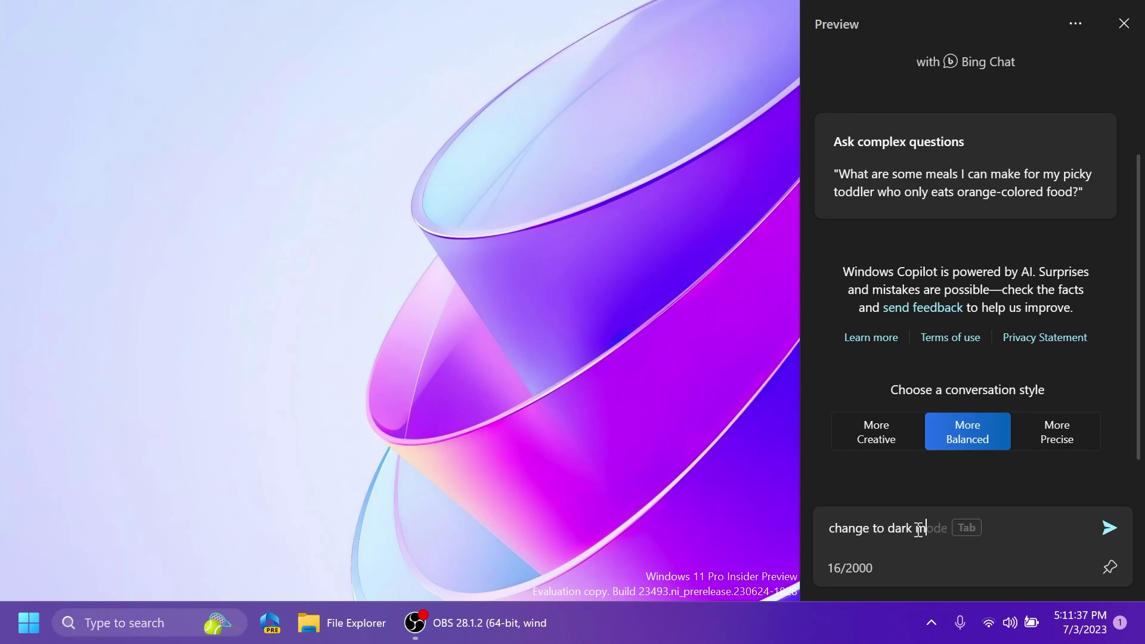
pyautogui.write('ode')
pyautogui.press('Return')
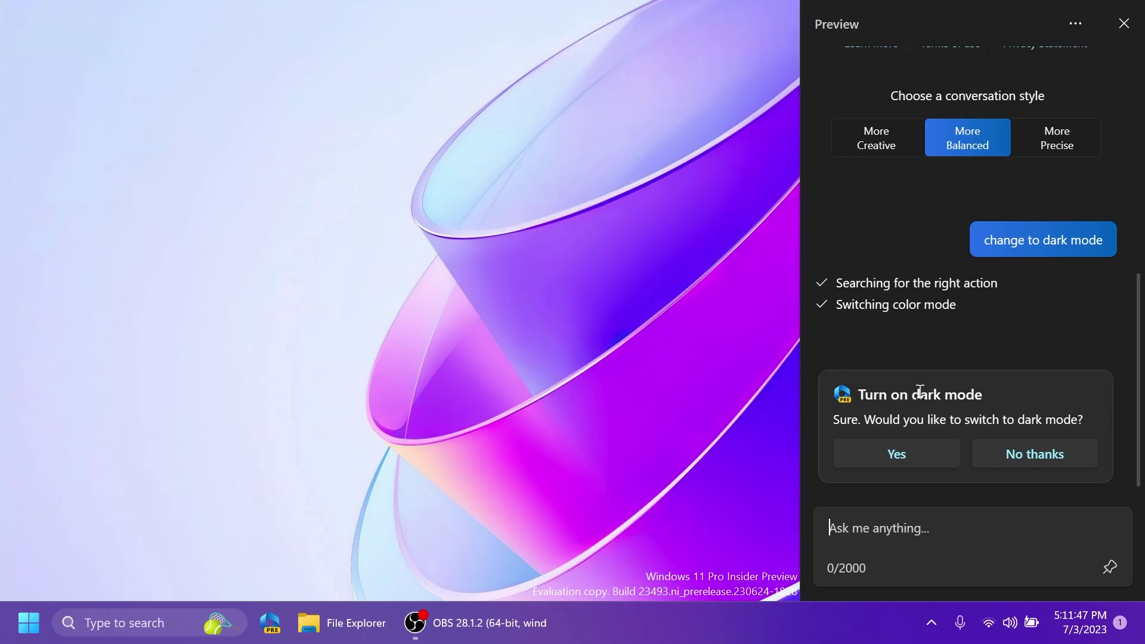
pyautogui.click(889, 456)
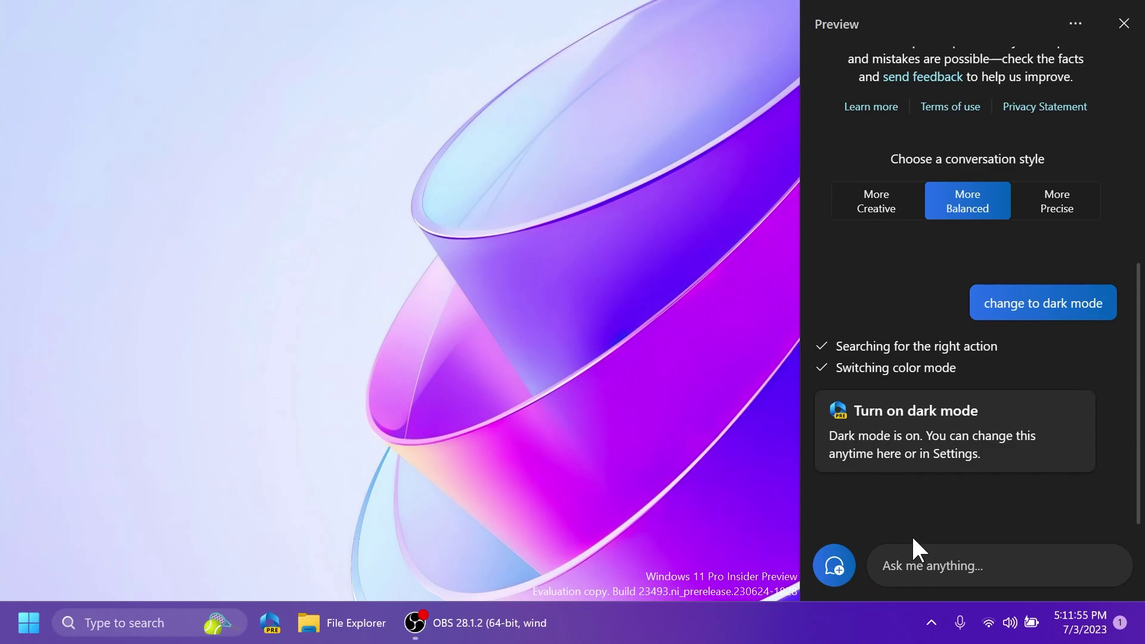
# Ask Copilot to 'take a screenshot' so it opens Snipping Tool, then return to the Ask box
pyautogui.moveTo(971, 583)
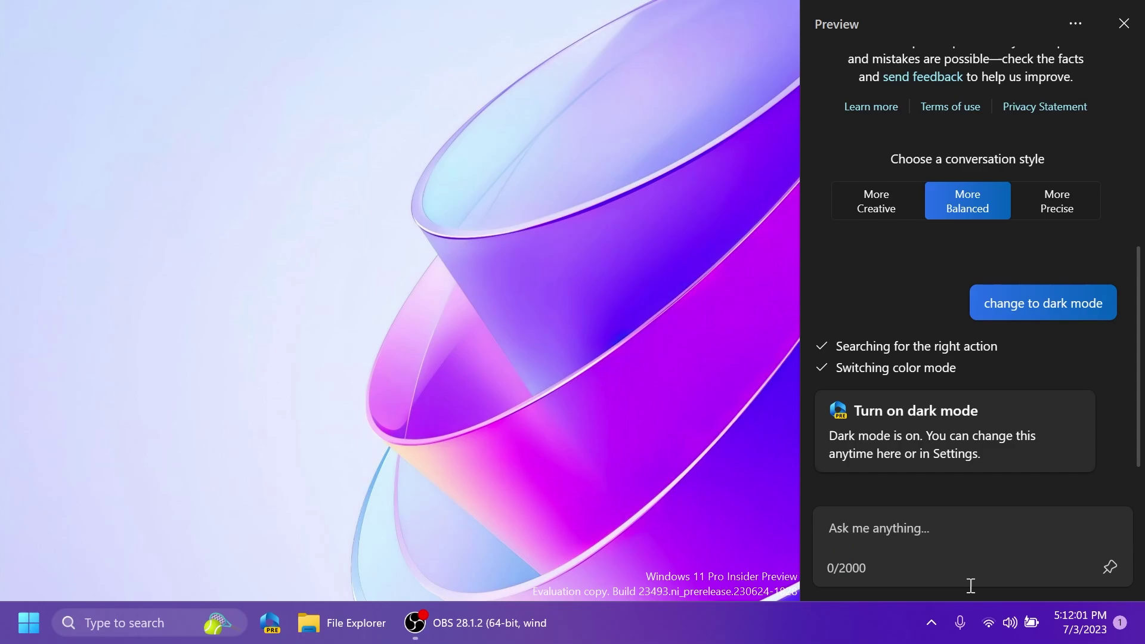
pyautogui.write('take a sc')
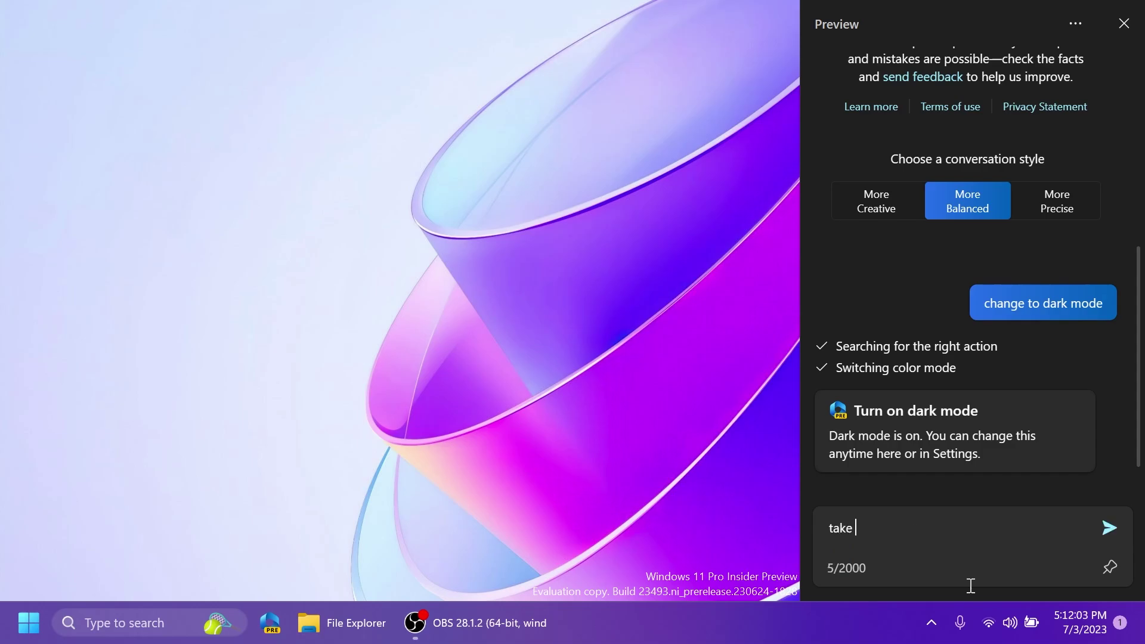
pyautogui.write('ree')
pyautogui.press('Tab')
pyautogui.press('Return')
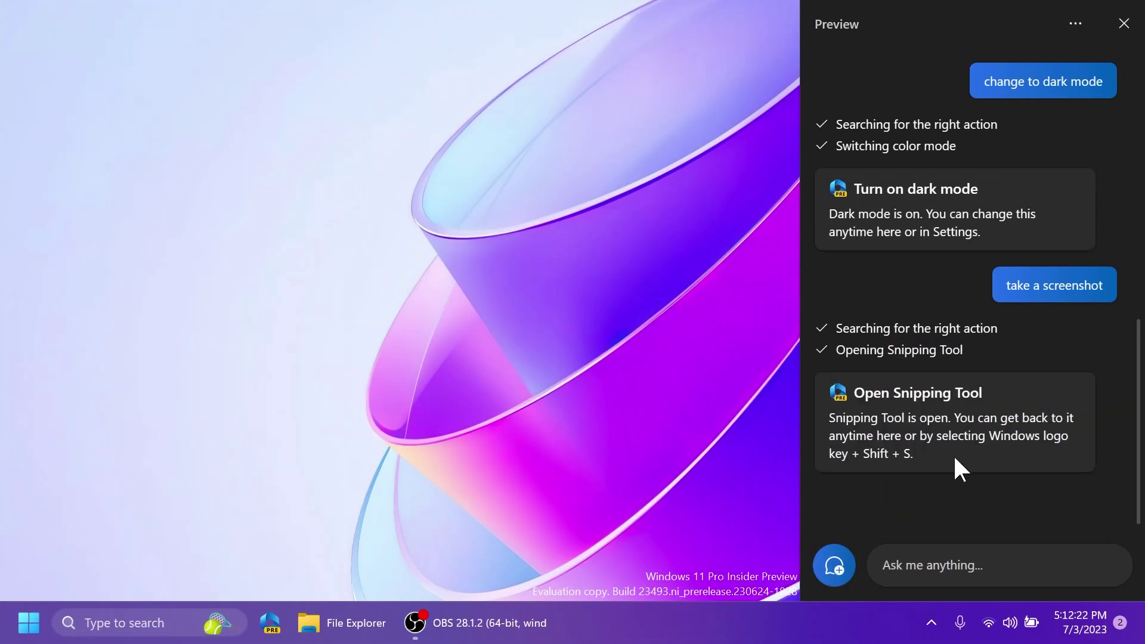
pyautogui.click(948, 564)
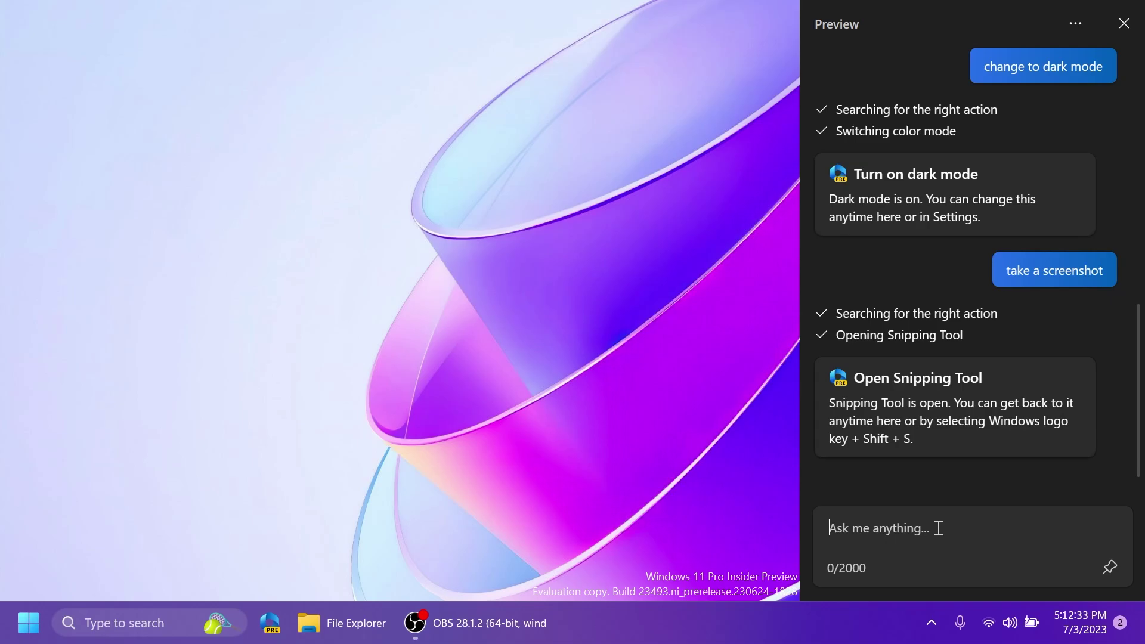
# Ask Copilot 'make me a picture of a lion', open the first image in Edge, then close Edge
pyautogui.write('make me a pictura of a')
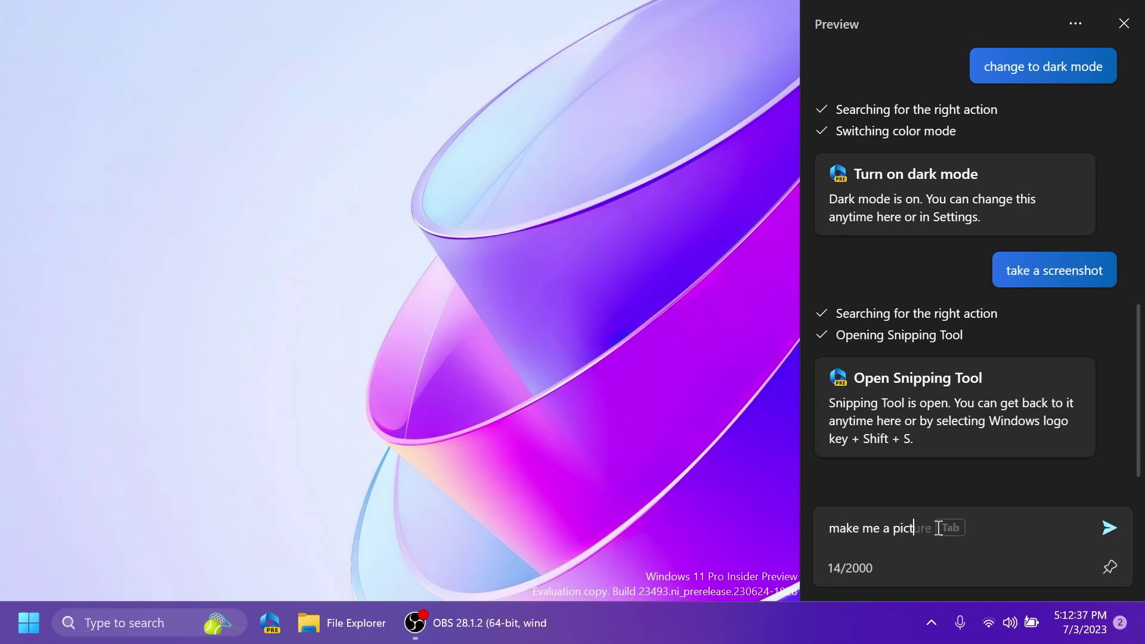
pyautogui.write(' lion')
pyautogui.press('Return')
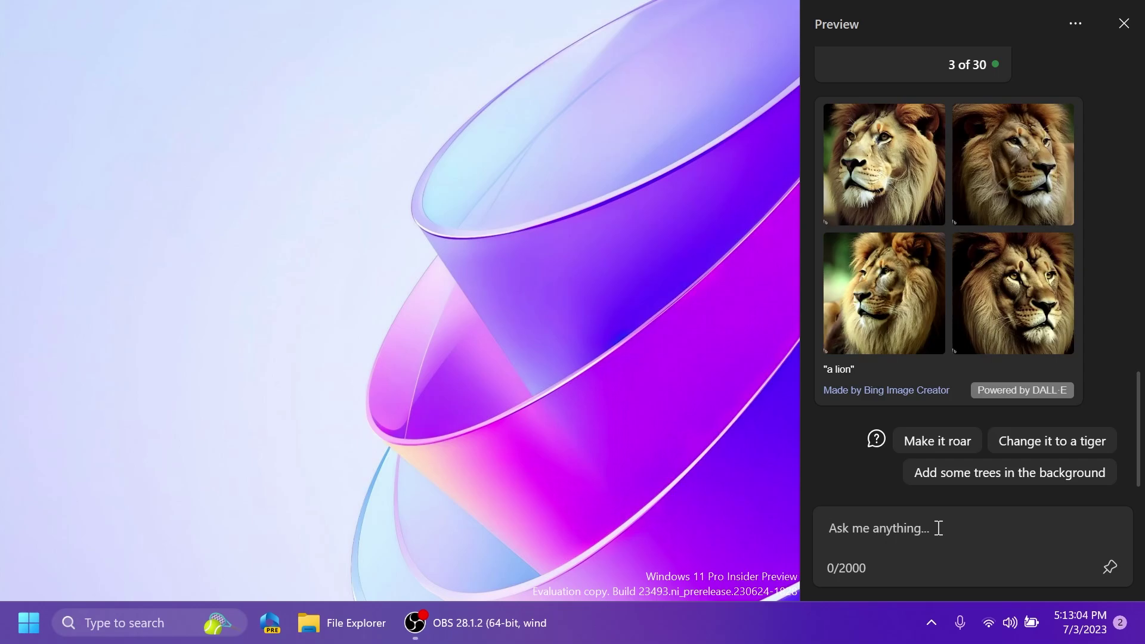
pyautogui.scroll(1, 874, 286)
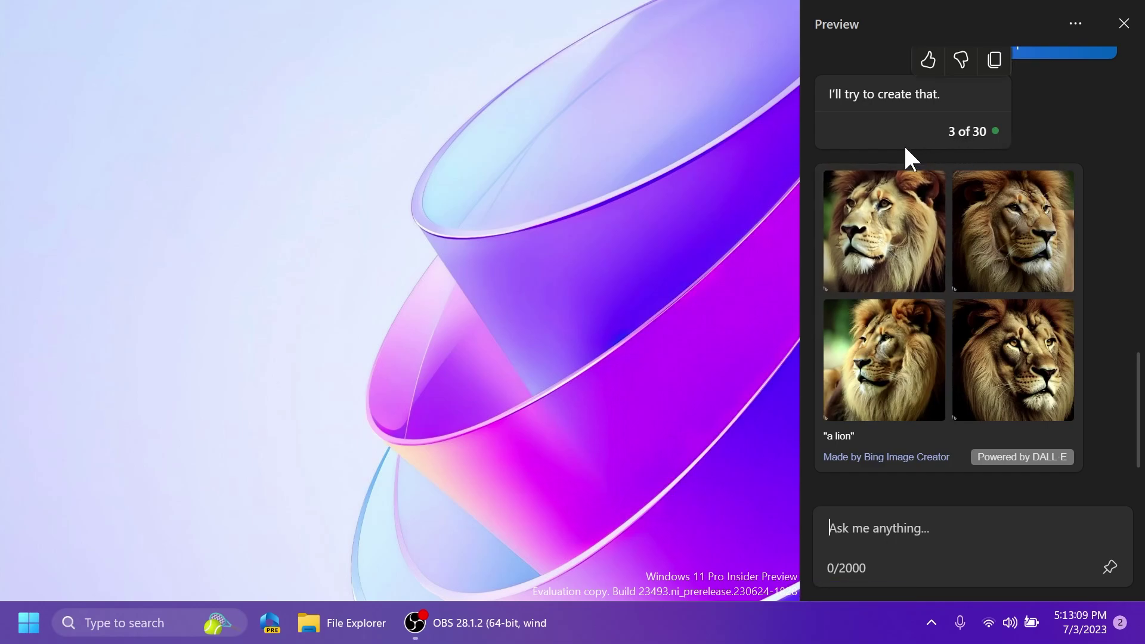
pyautogui.click(881, 222)
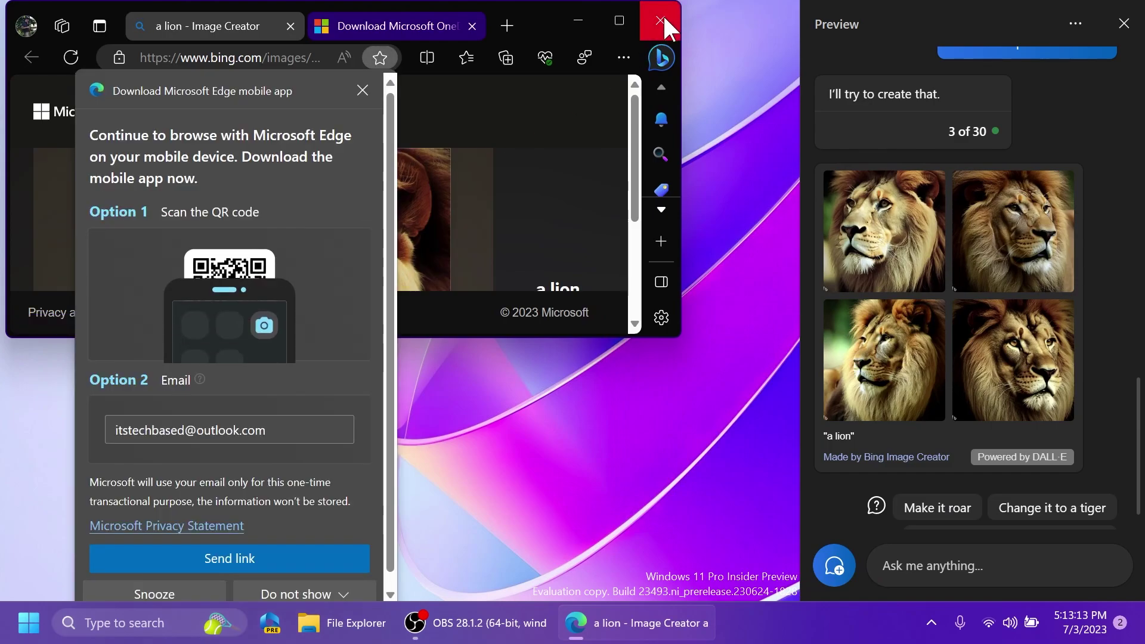
pyautogui.click(660, 21)
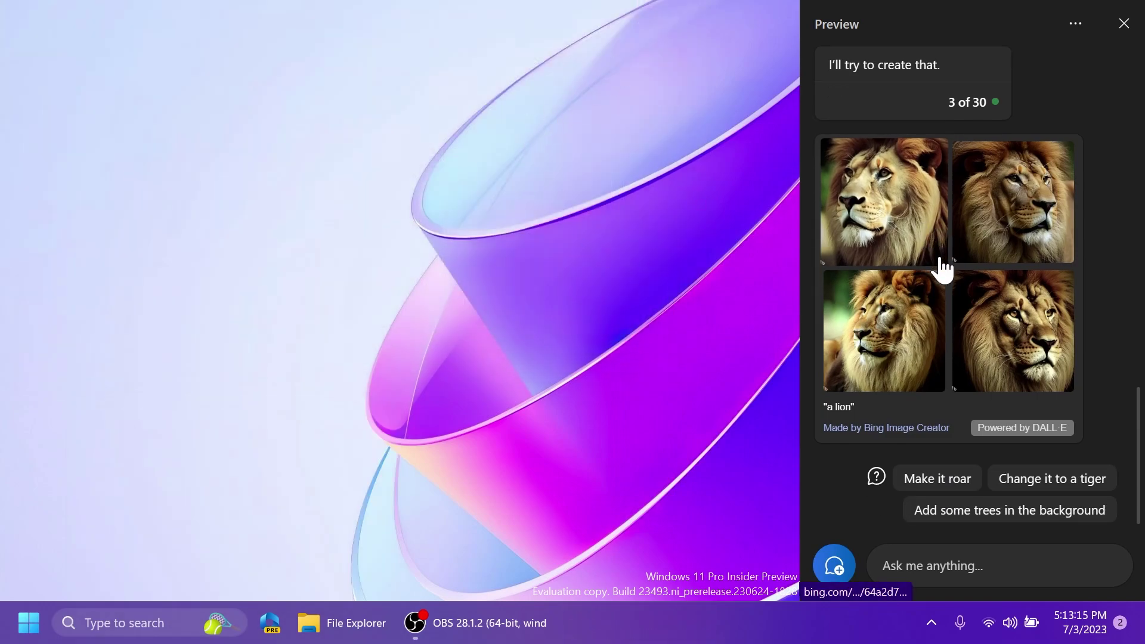